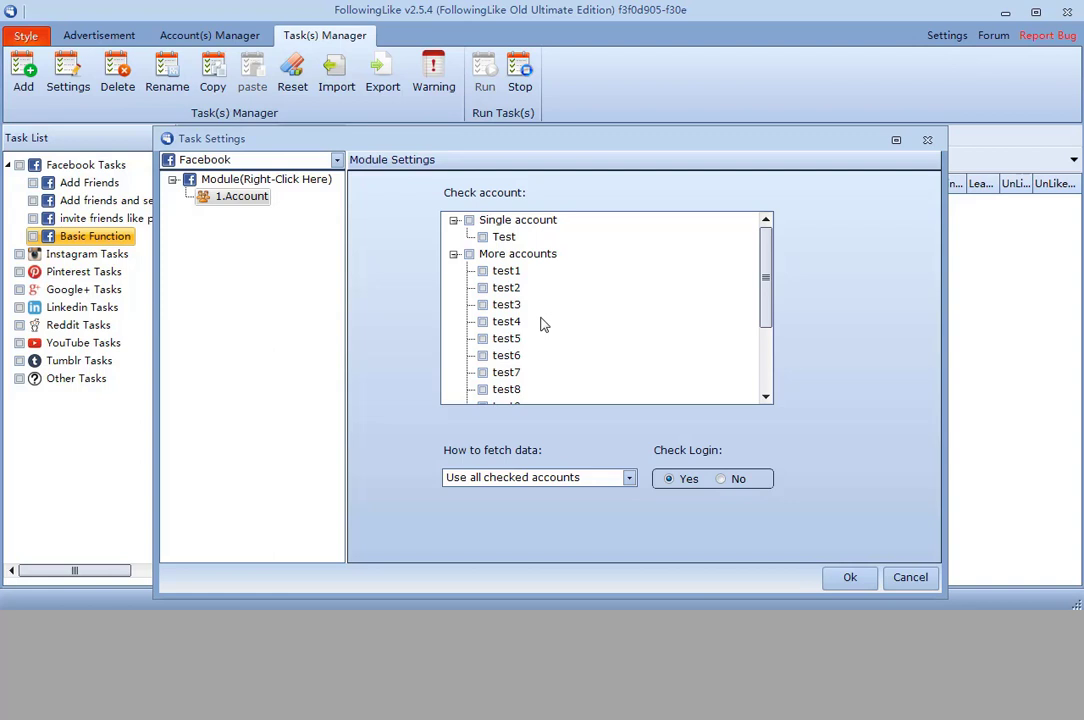
Switch from the single Test account to all accounts under More accounts, and select 2.Text
{"action": "left_click", "coordinate": [484, 240]}
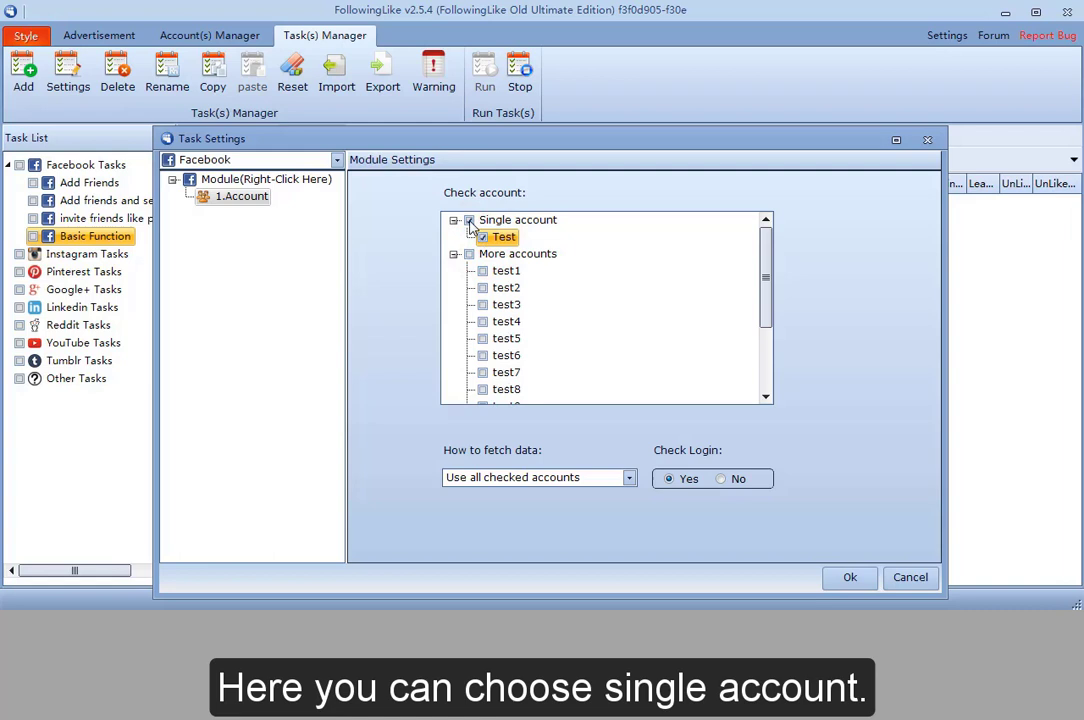
{"action": "left_click", "coordinate": [469, 220]}
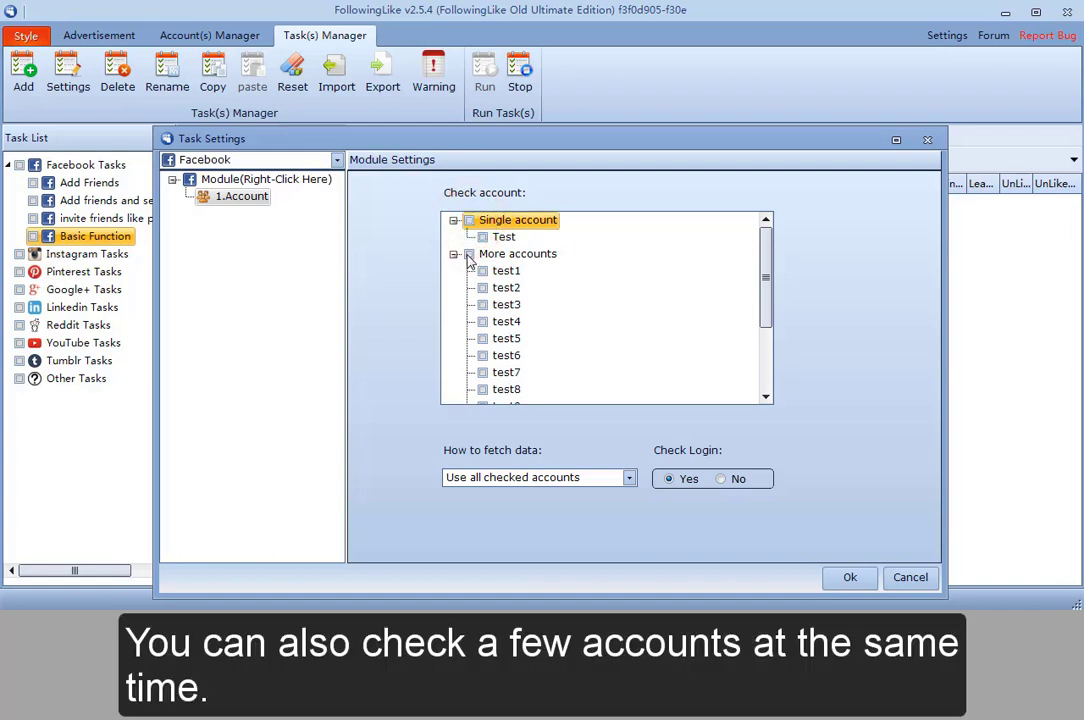
{"action": "left_click", "coordinate": [469, 254]}
{"action": "scroll", "coordinate": [505, 272], "scroll_direction": "down", "scroll_amount": 2}
{"action": "scroll", "coordinate": [518, 267], "scroll_direction": "up", "scroll_amount": 1}
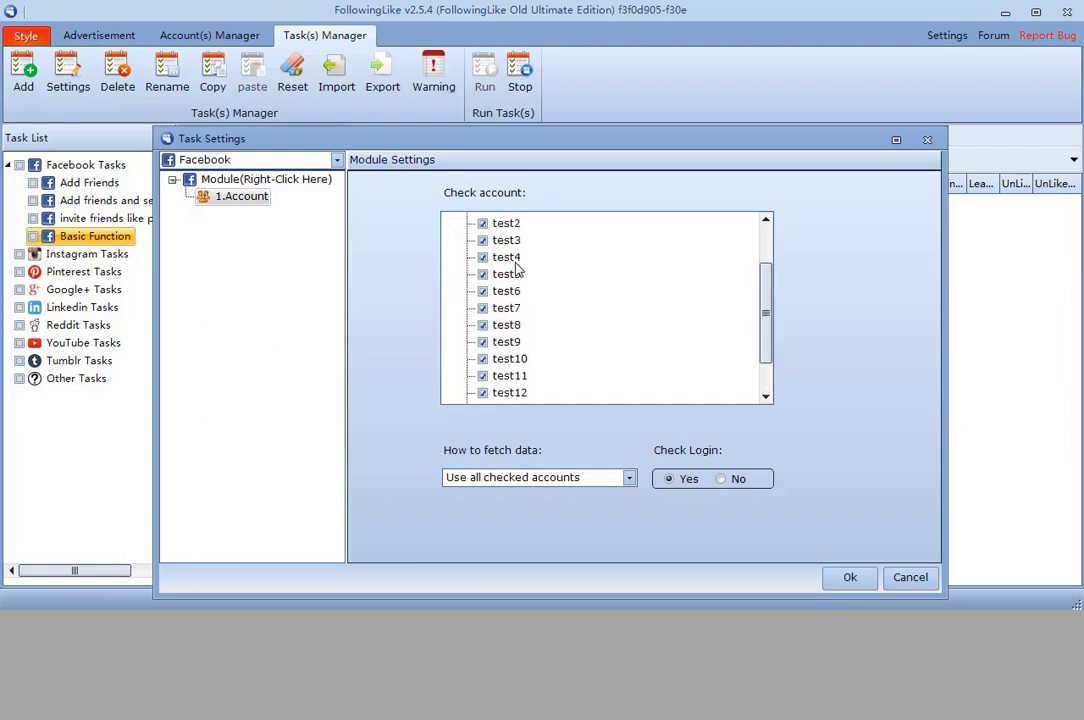
{"action": "scroll", "coordinate": [518, 267], "scroll_direction": "up", "scroll_amount": 2}
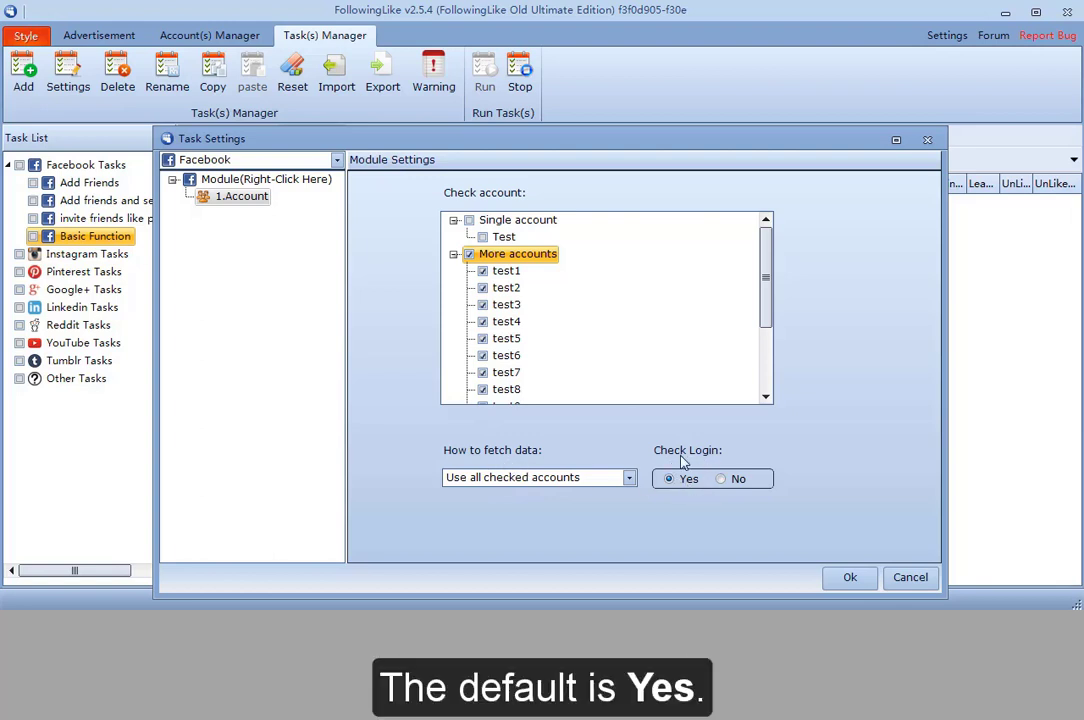
{"action": "left_click", "coordinate": [725, 479]}
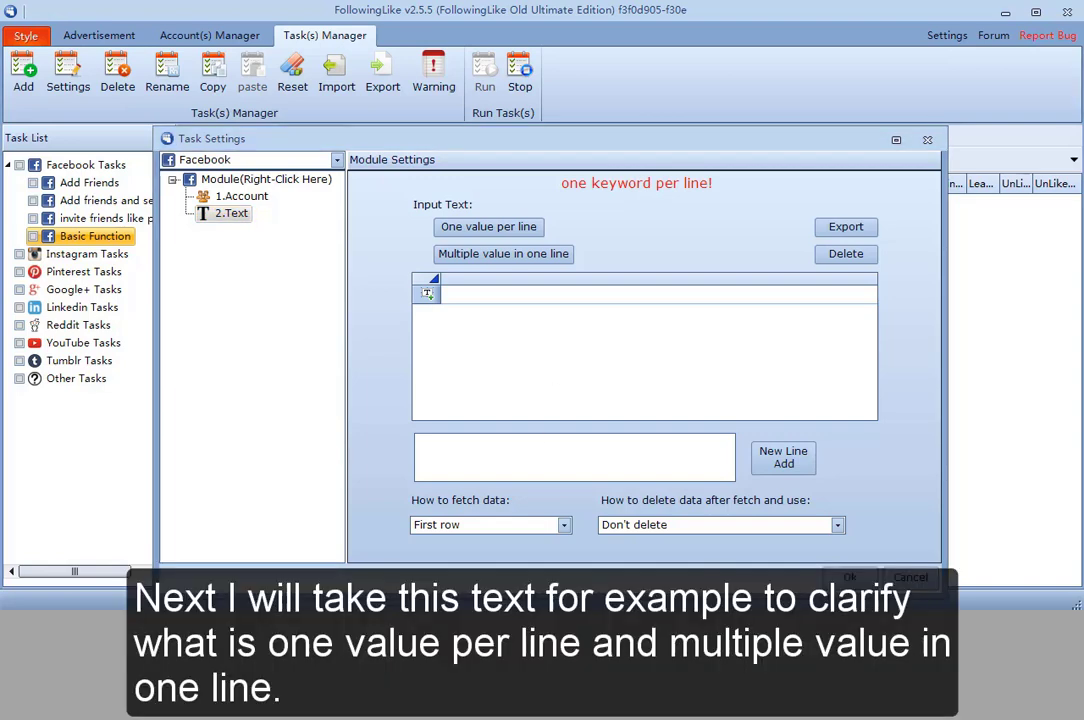
{"action": "key", "text": "alt+Tab"}
{"action": "left_click", "coordinate": [249, 314], "text": "shift"}
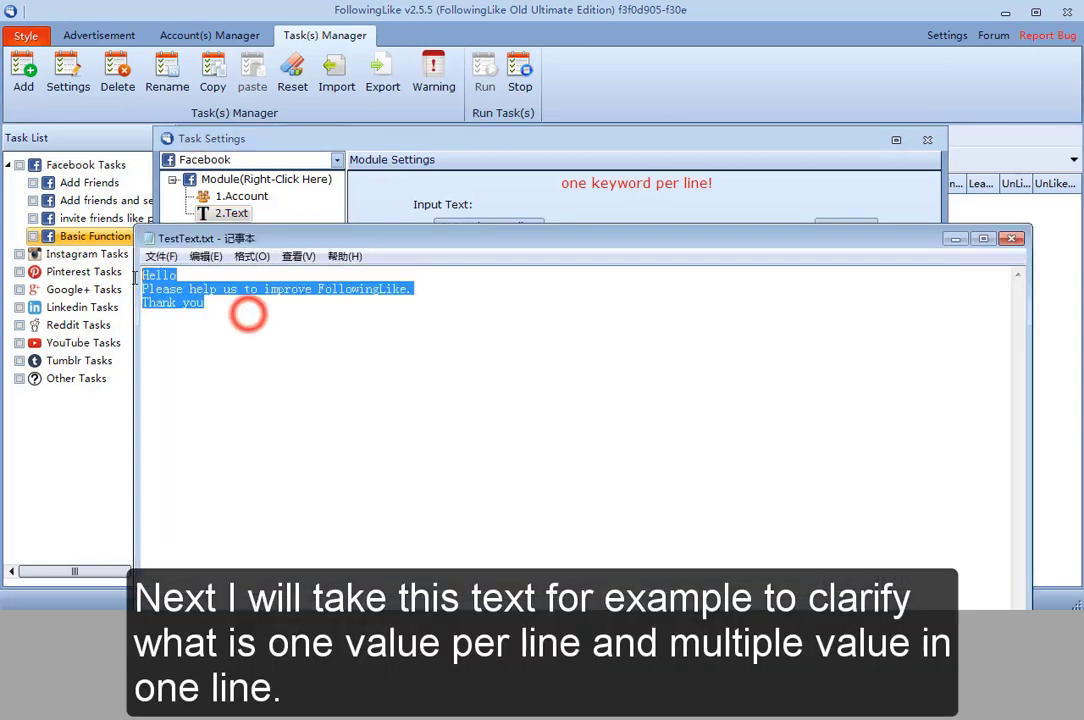
{"action": "left_click", "coordinate": [955, 238]}
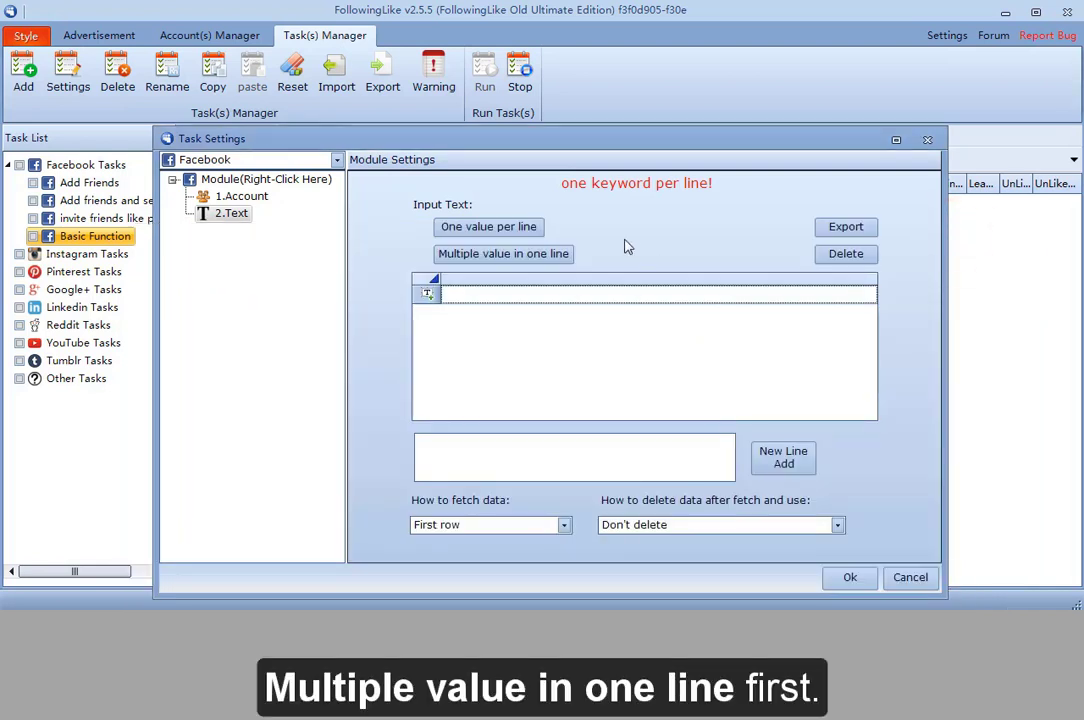
Import TestText.txt with all its values in one line
{"action": "left_click", "coordinate": [537, 256]}
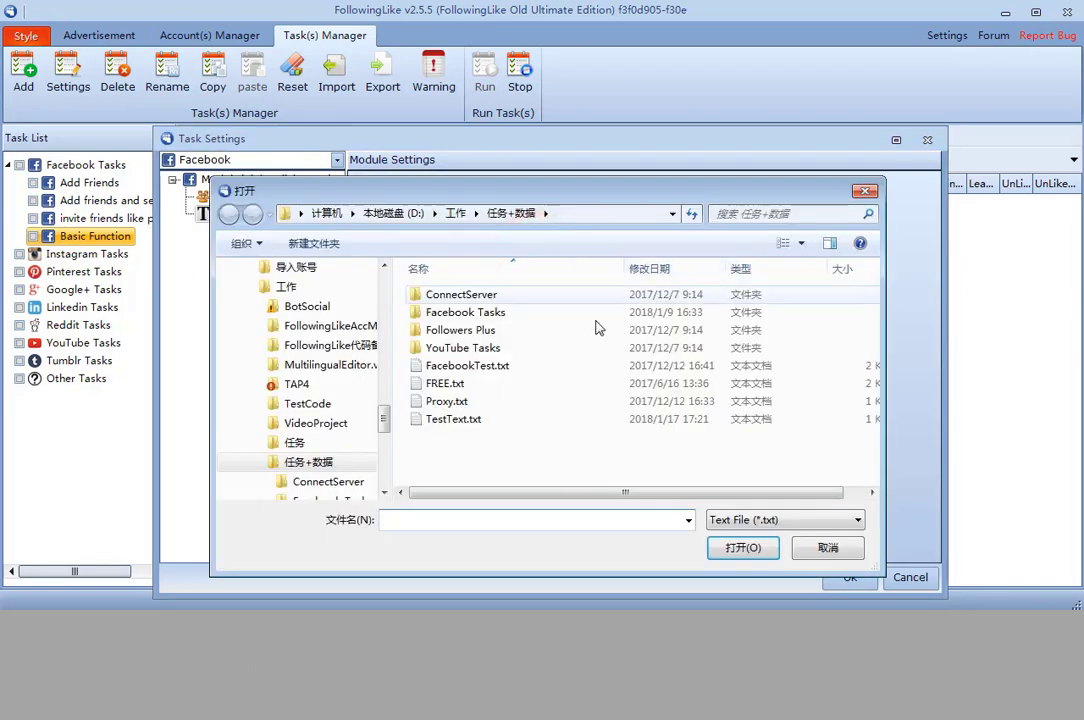
{"action": "left_click", "coordinate": [515, 420]}
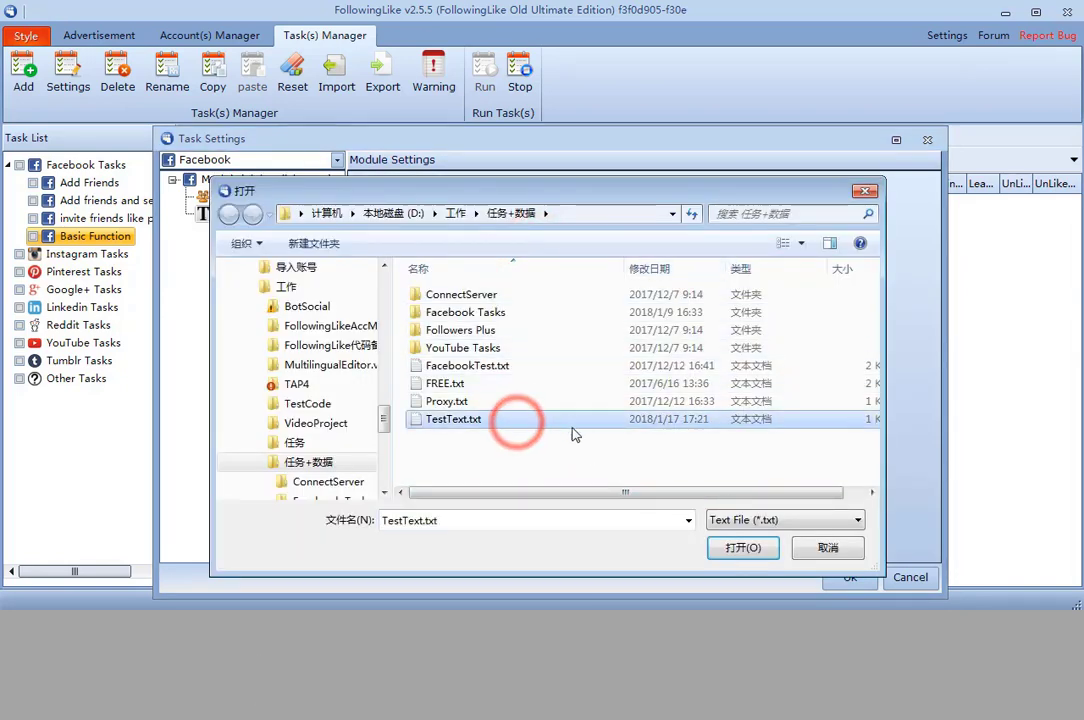
{"action": "left_click", "coordinate": [752, 549]}
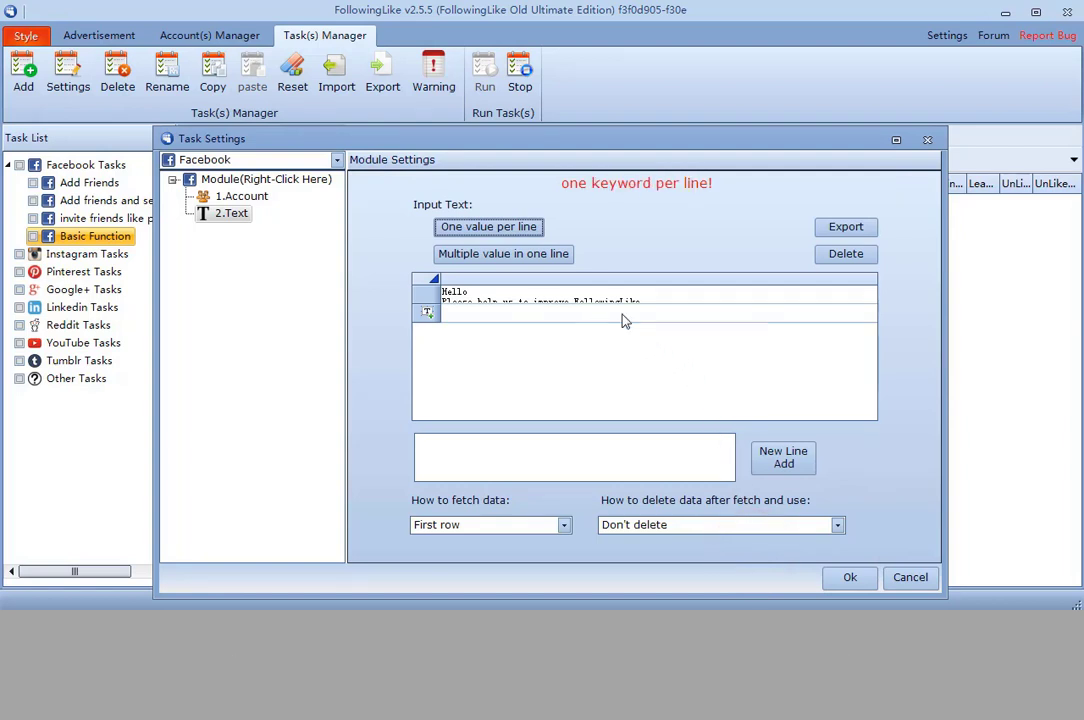
Compare the imported row against the three lines of the sample text in Notepad
{"action": "key", "text": "alt+Tab"}
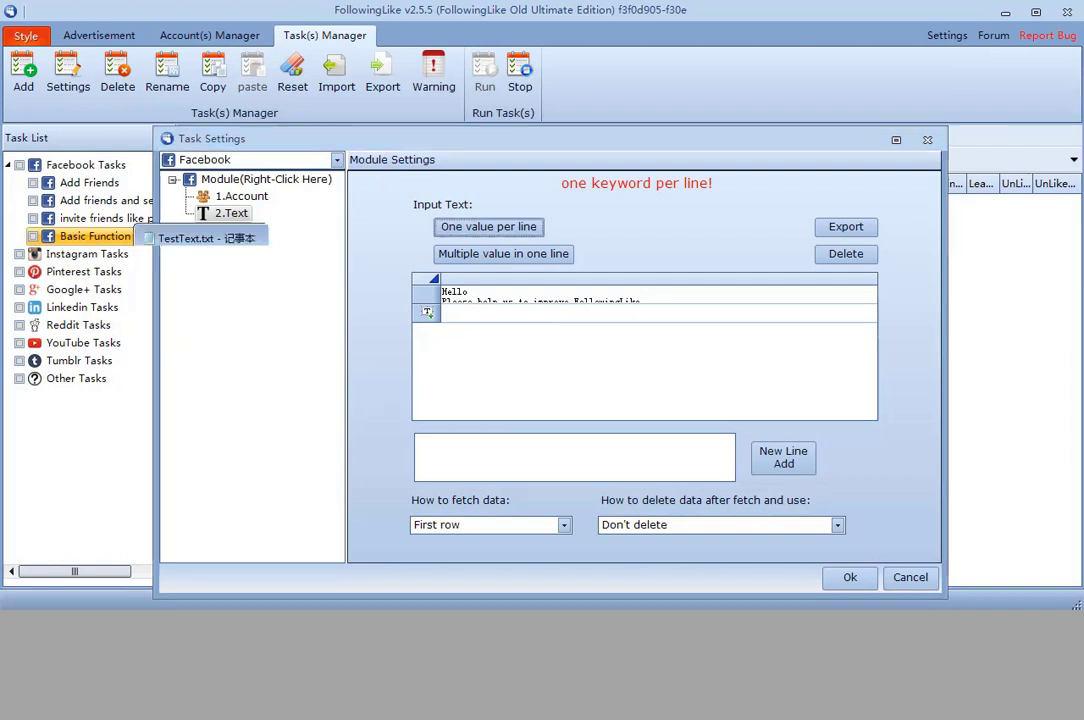
{"action": "left_click_drag", "start_coordinate": [561, 245], "coordinate": [713, 377]}
{"action": "left_click", "coordinate": [448, 502]}
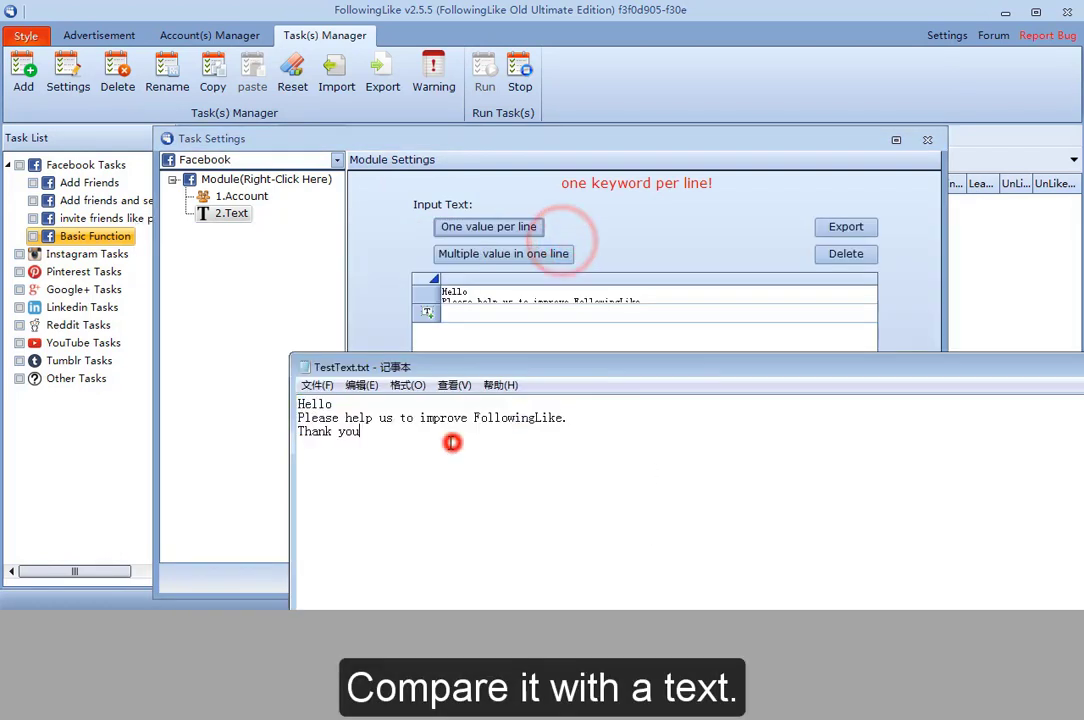
{"action": "left_click_drag", "start_coordinate": [448, 447], "coordinate": [297, 401]}
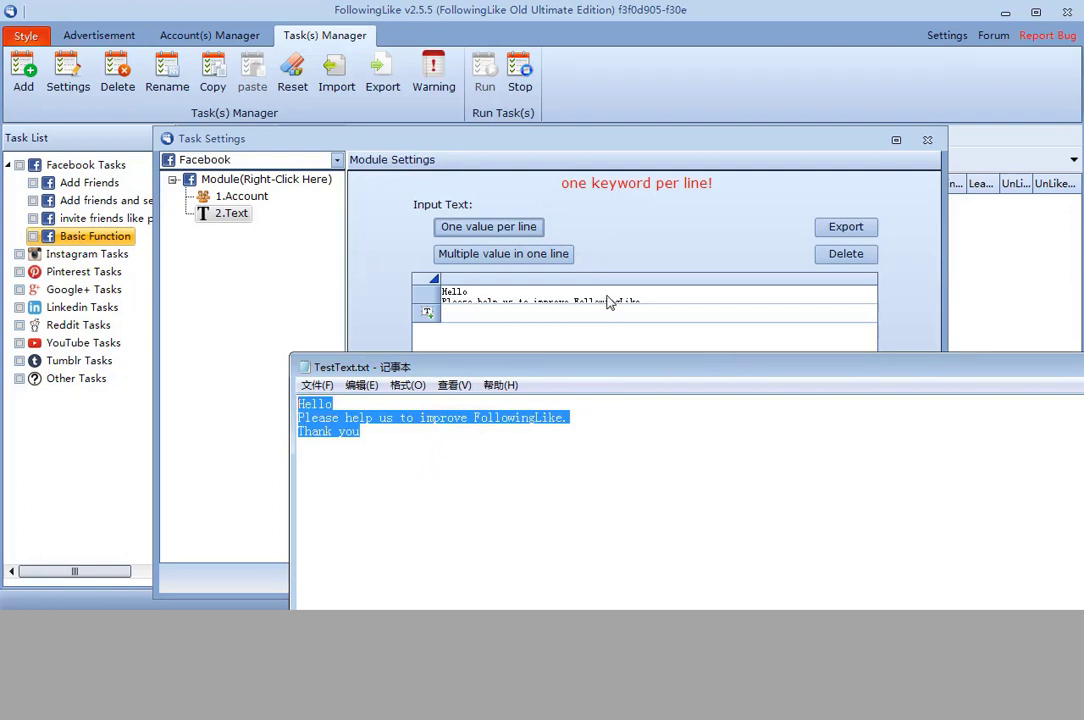
{"action": "left_click", "coordinate": [624, 244]}
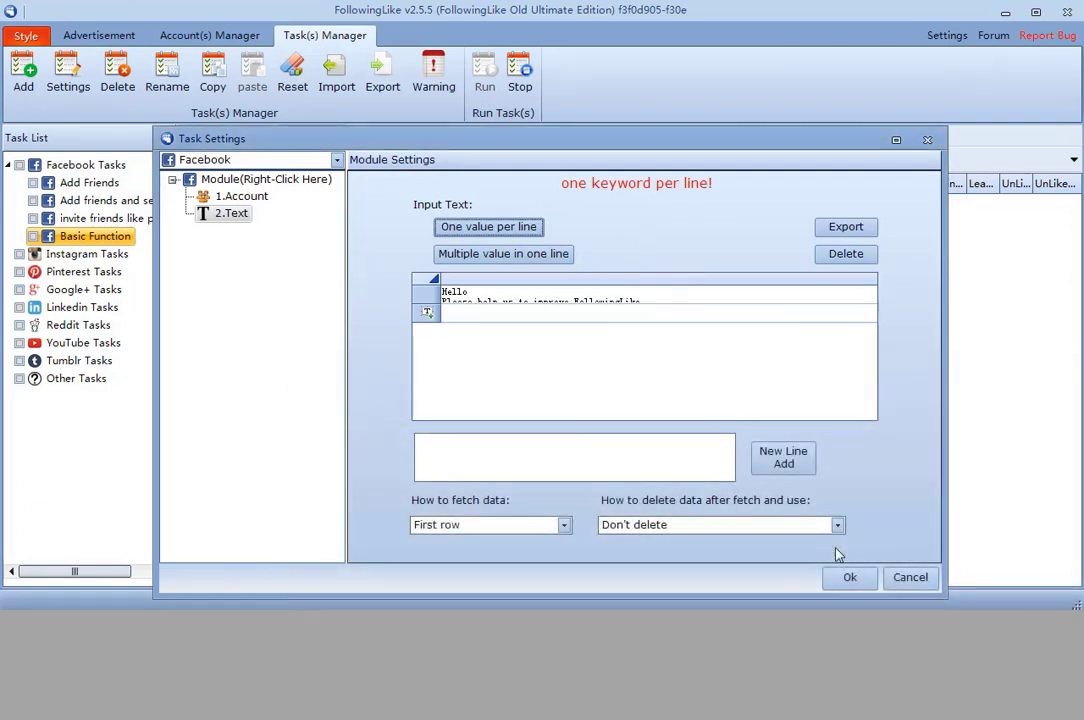
Import TestText.txt as one value per line using the Text File (*.txt) type
{"action": "left_click", "coordinate": [517, 227]}
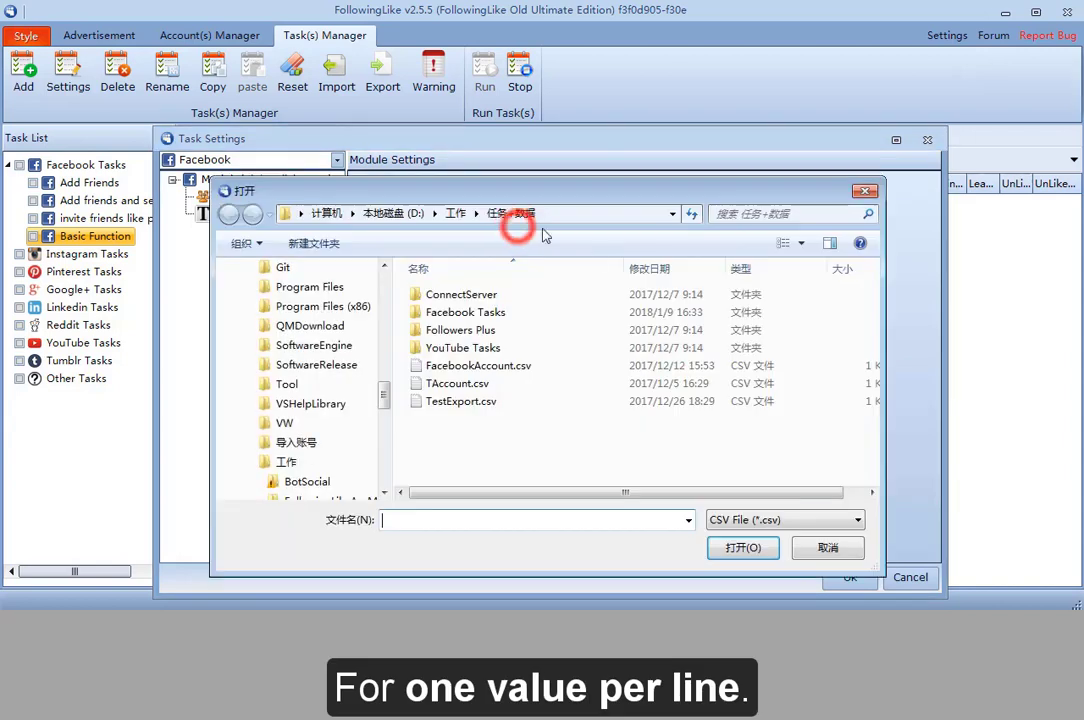
{"action": "left_click", "coordinate": [738, 519]}
{"action": "left_click", "coordinate": [737, 553]}
{"action": "left_click", "coordinate": [430, 419]}
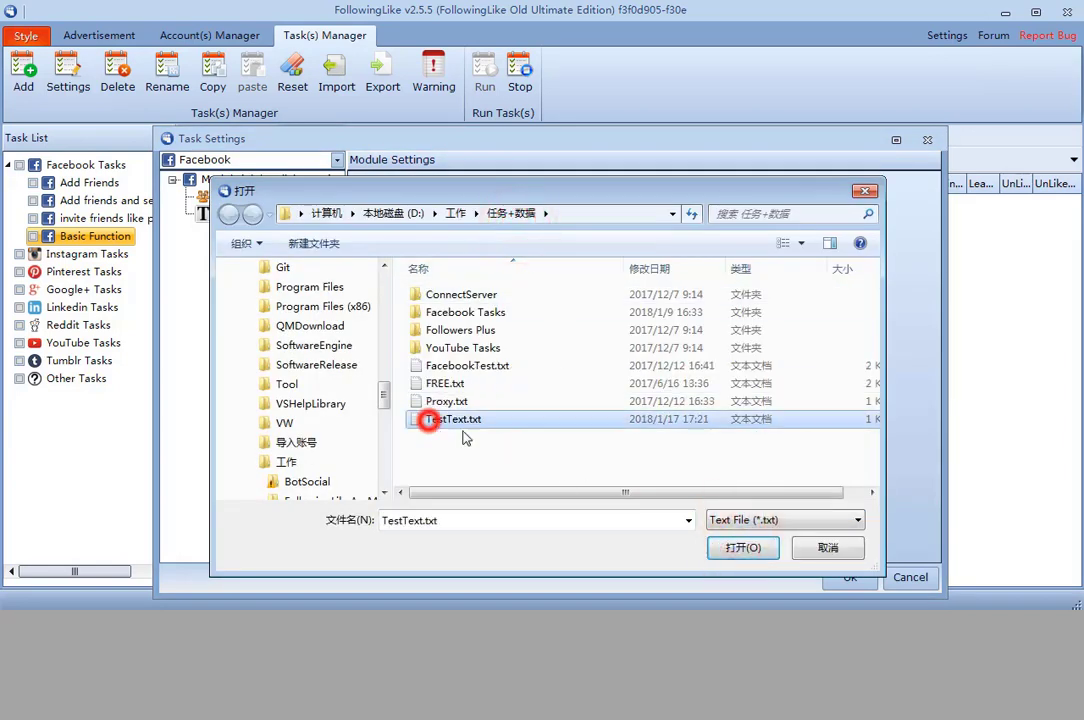
{"action": "left_click", "coordinate": [740, 548]}
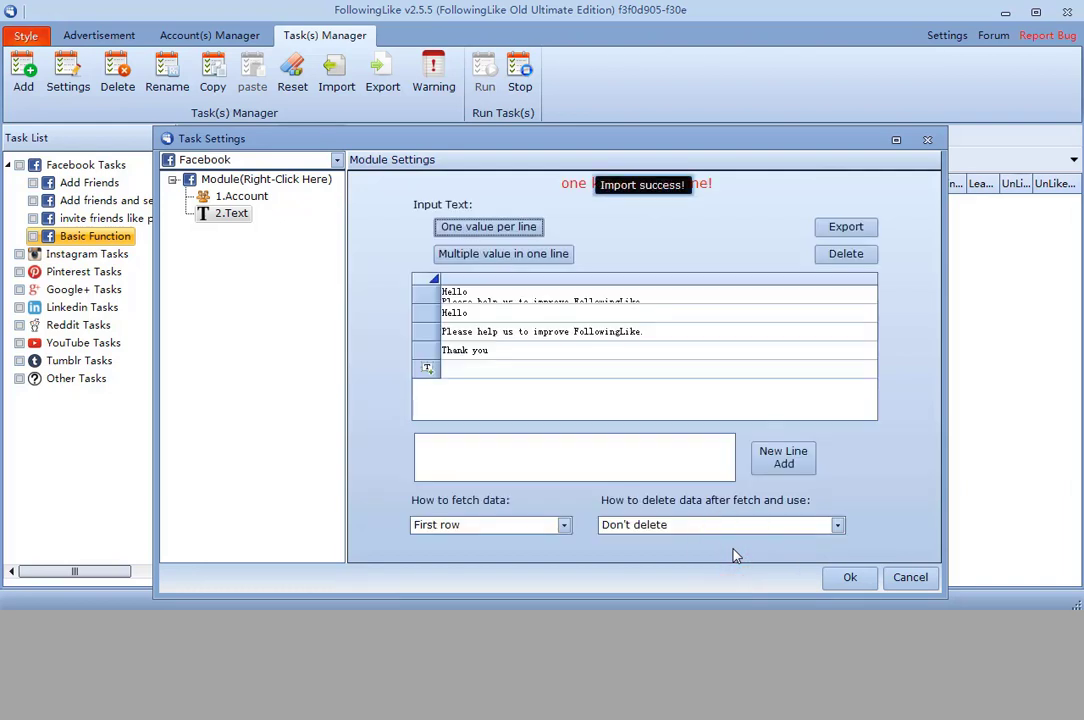
{"action": "left_click_drag", "start_coordinate": [494, 314], "coordinate": [495, 357]}
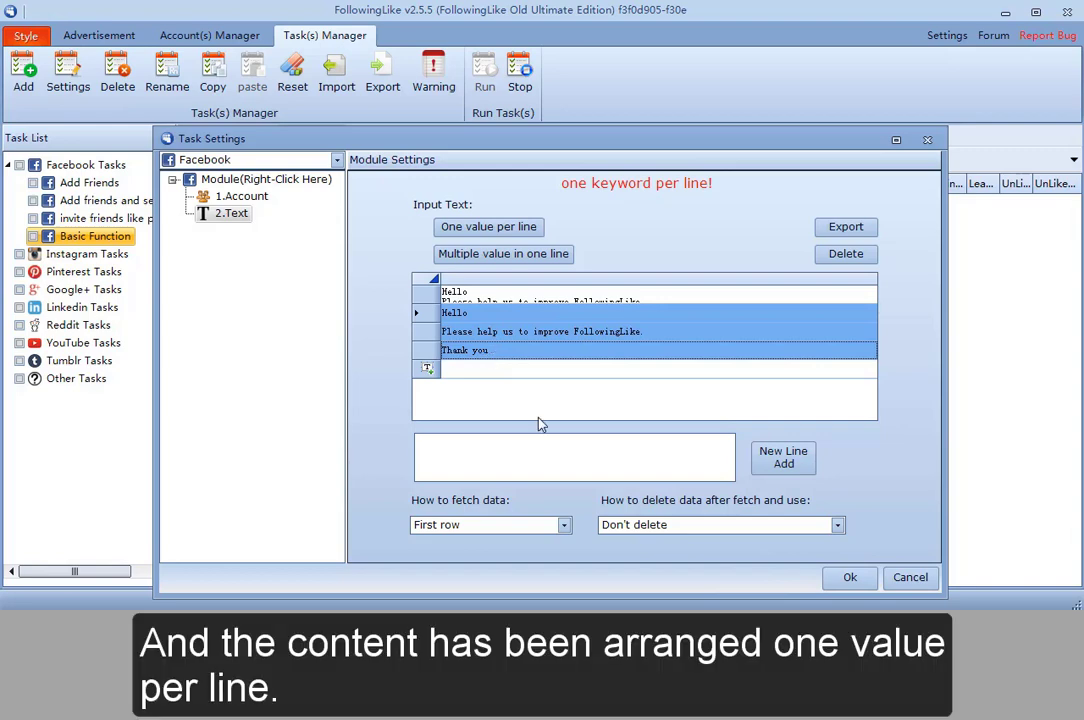
Compare the three new rows with the sample text in Notepad
{"action": "key", "text": "alt+Tab"}
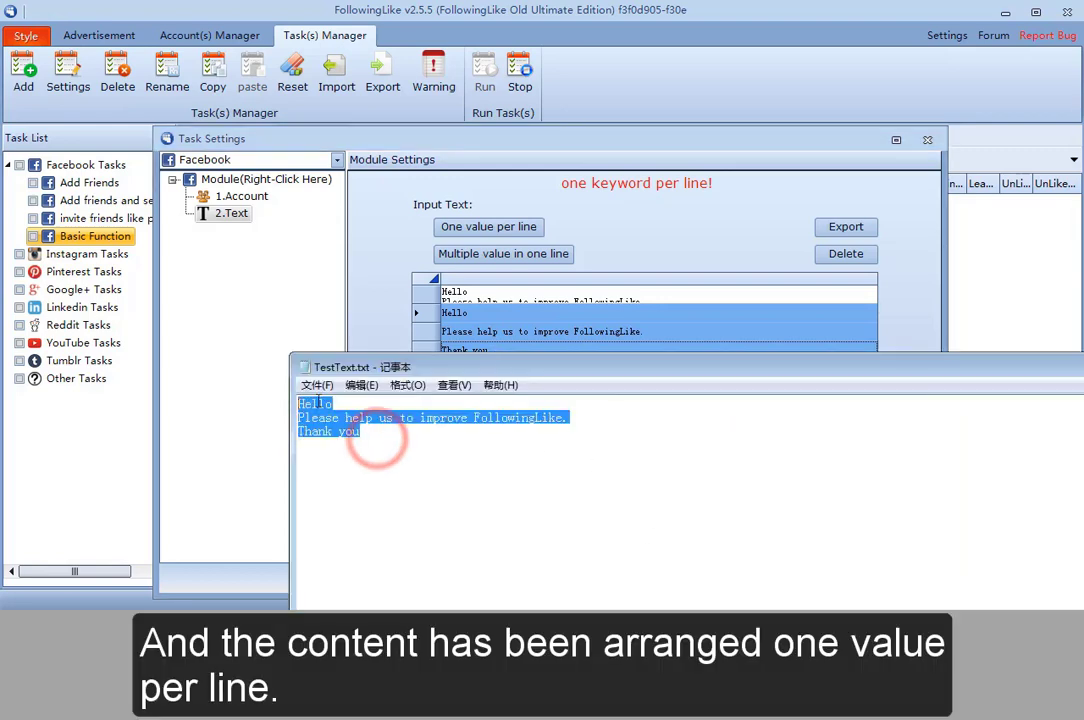
{"action": "left_click_drag", "start_coordinate": [500, 366], "coordinate": [588, 414]}
{"action": "left_click", "coordinate": [527, 317]}
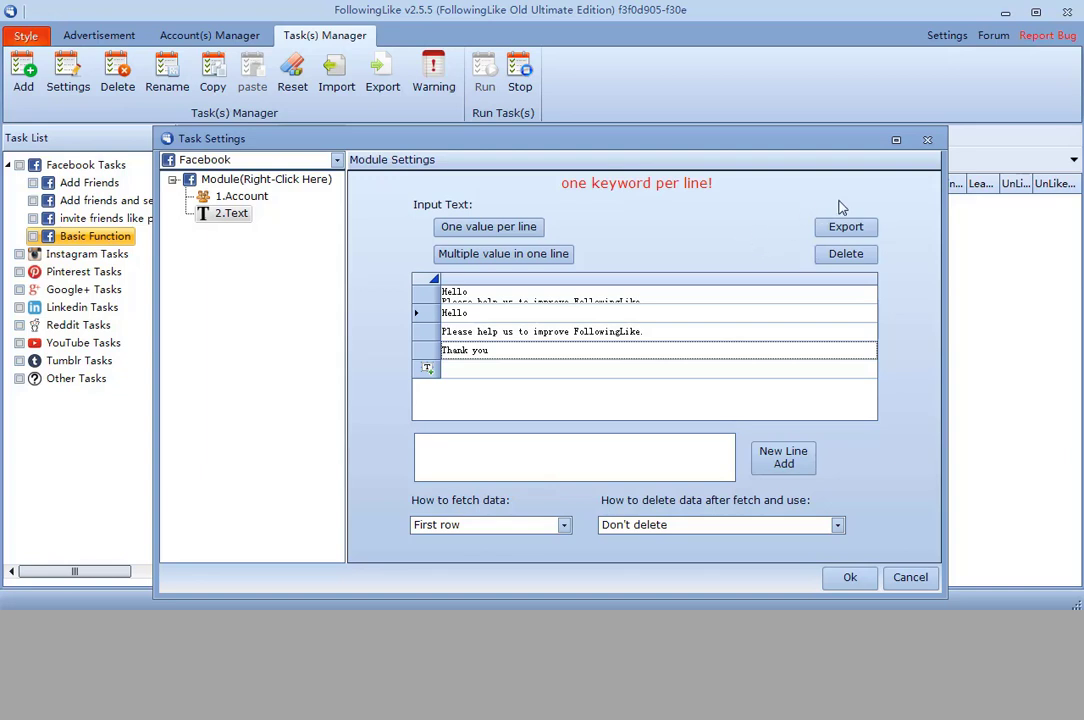
Export the Text module's rows to a CSV file named 'test'
{"action": "left_click", "coordinate": [846, 227]}
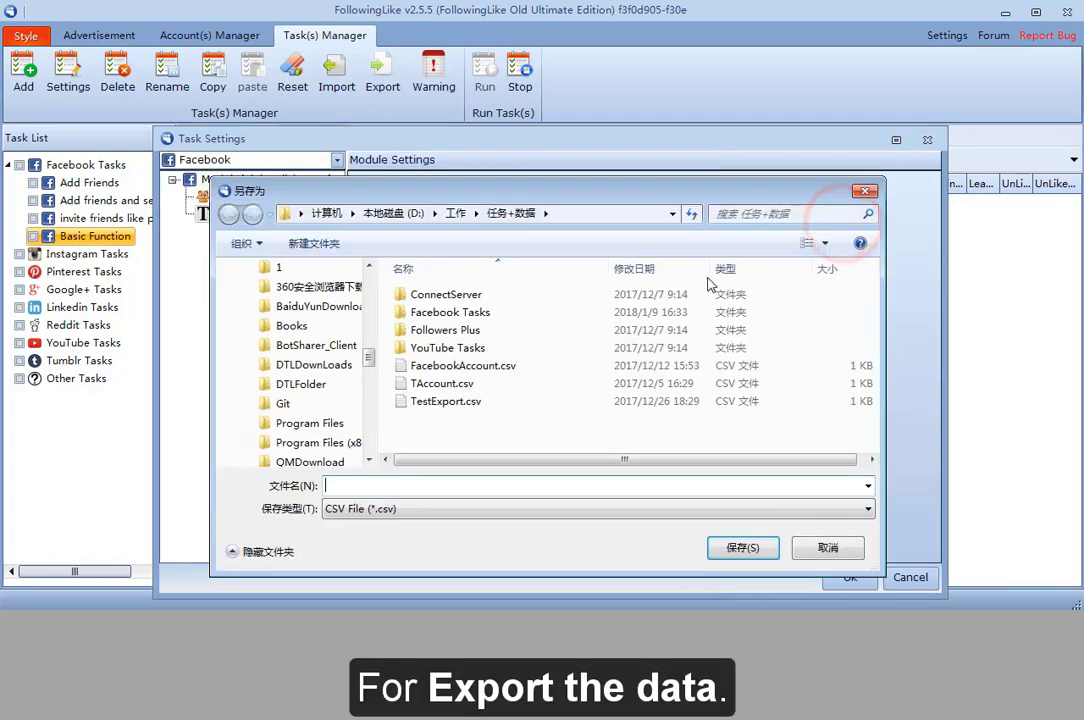
{"action": "left_click", "coordinate": [458, 487]}
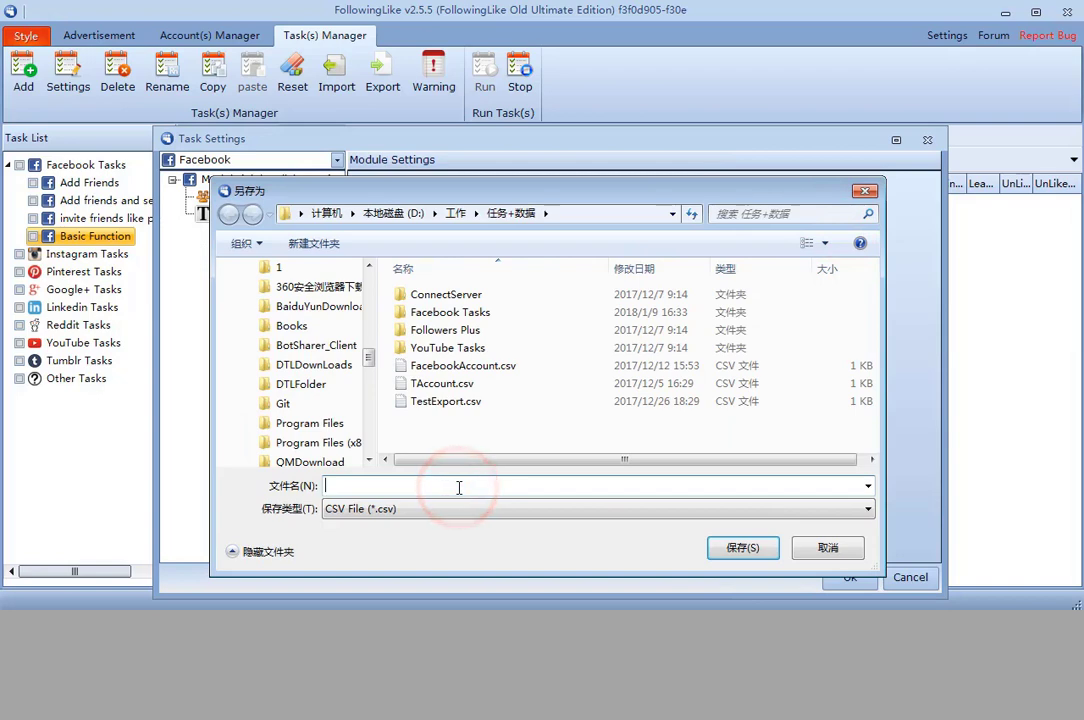
{"action": "type", "text": "test"}
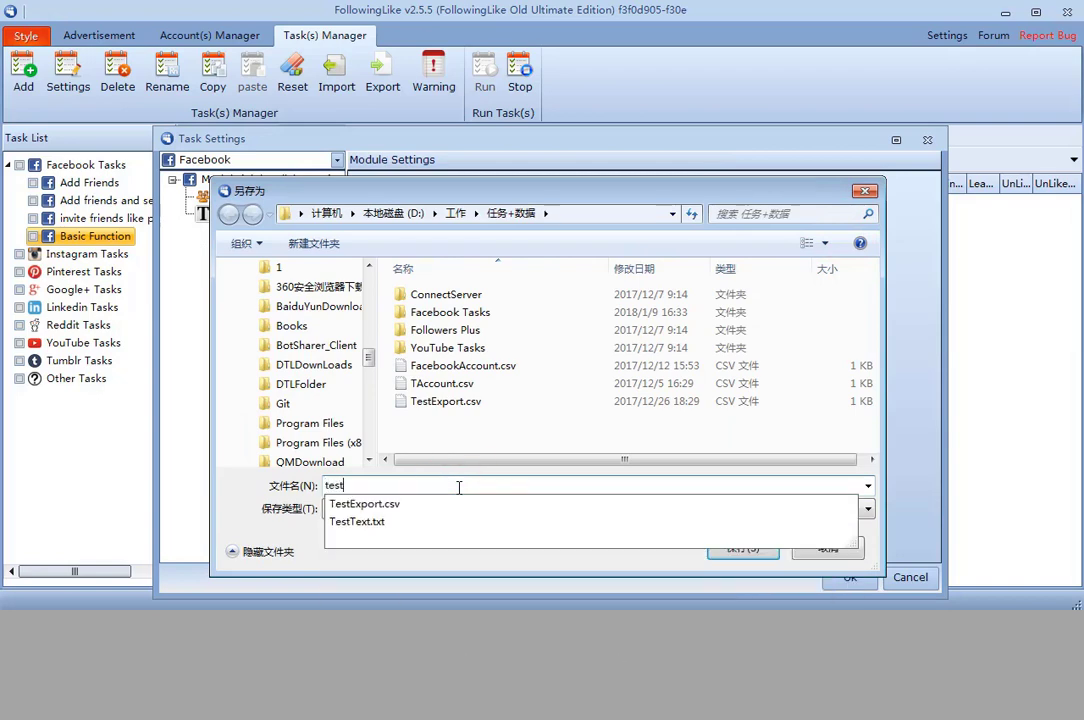
{"action": "left_click", "coordinate": [459, 487]}
{"action": "left_click", "coordinate": [726, 553]}
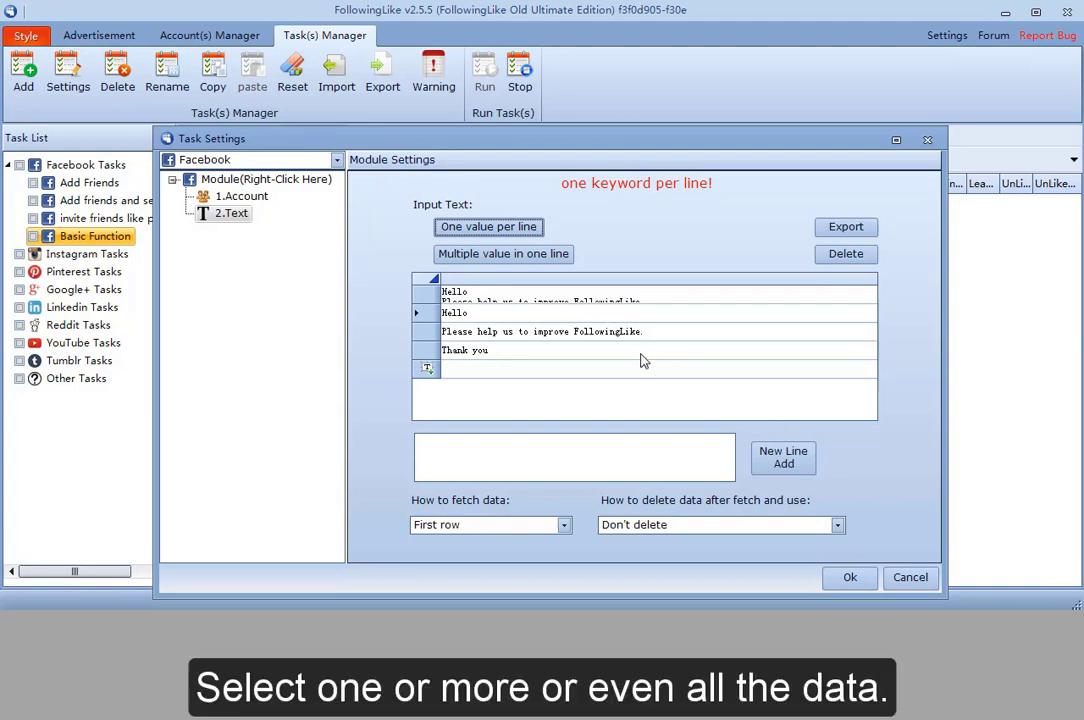
Delete all four rows from the Text list and start a new row reading 'hello'
{"action": "left_click", "coordinate": [484, 299]}
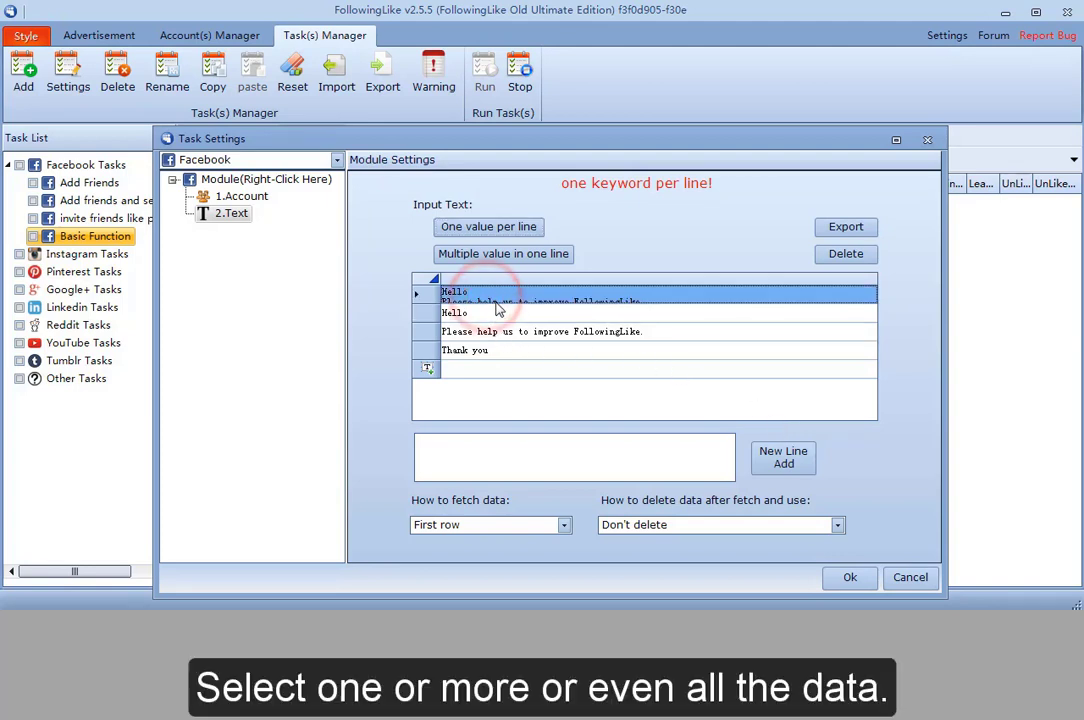
{"action": "left_click_drag", "start_coordinate": [497, 303], "coordinate": [505, 333]}
{"action": "left_click", "coordinate": [428, 278]}
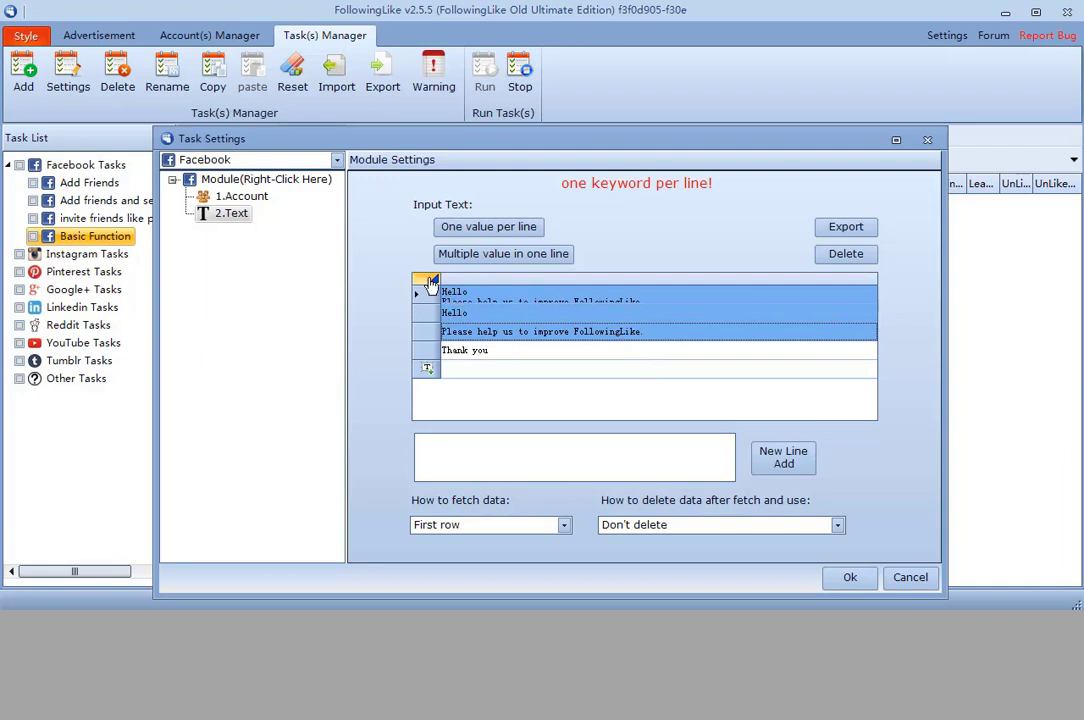
{"action": "left_click", "coordinate": [845, 256]}
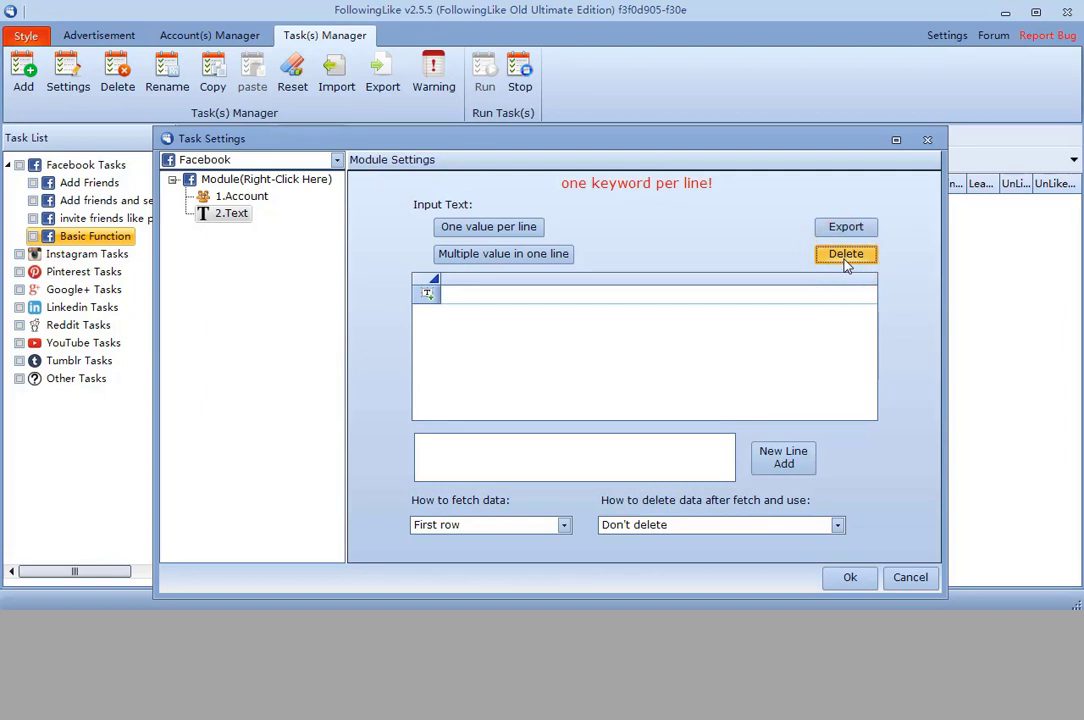
{"action": "left_click", "coordinate": [670, 297]}
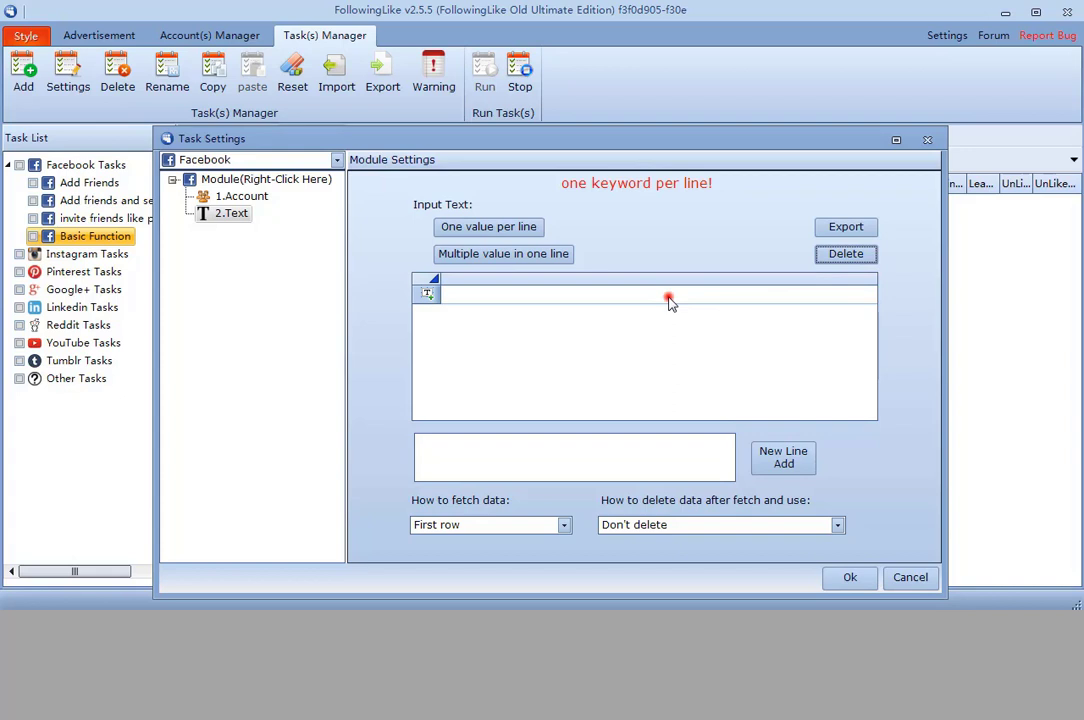
{"action": "type", "text": "hello"}
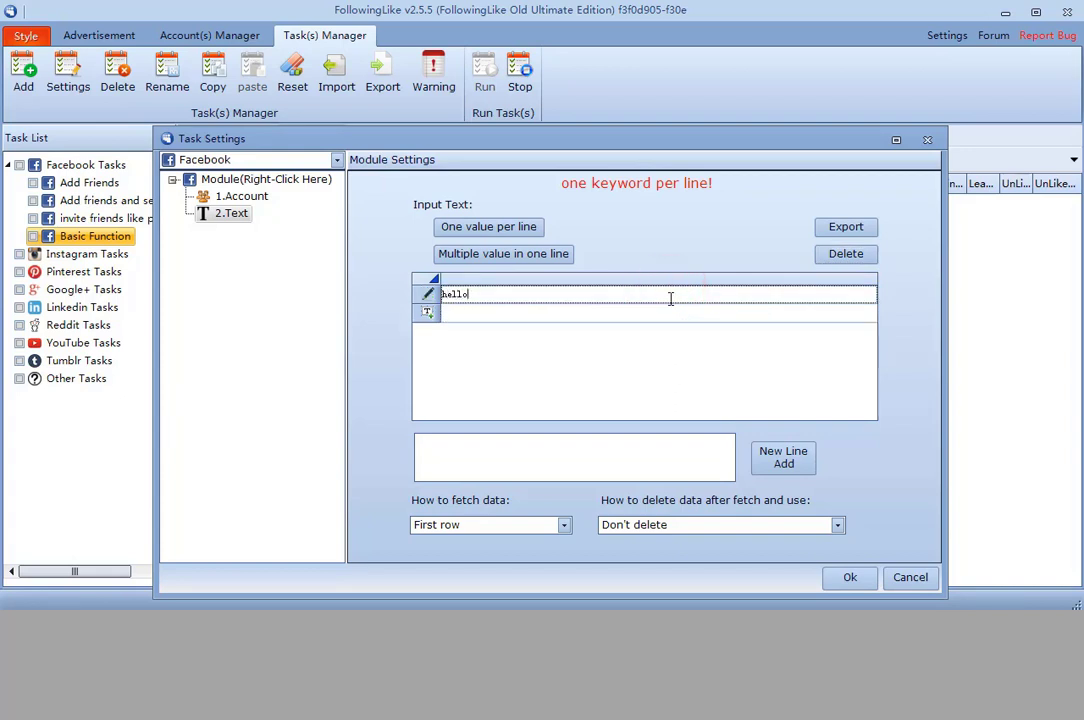
Commit 'hello', then add the pasted Hello / Please help us… / Thank you message as one row
{"action": "left_click", "coordinate": [577, 313]}
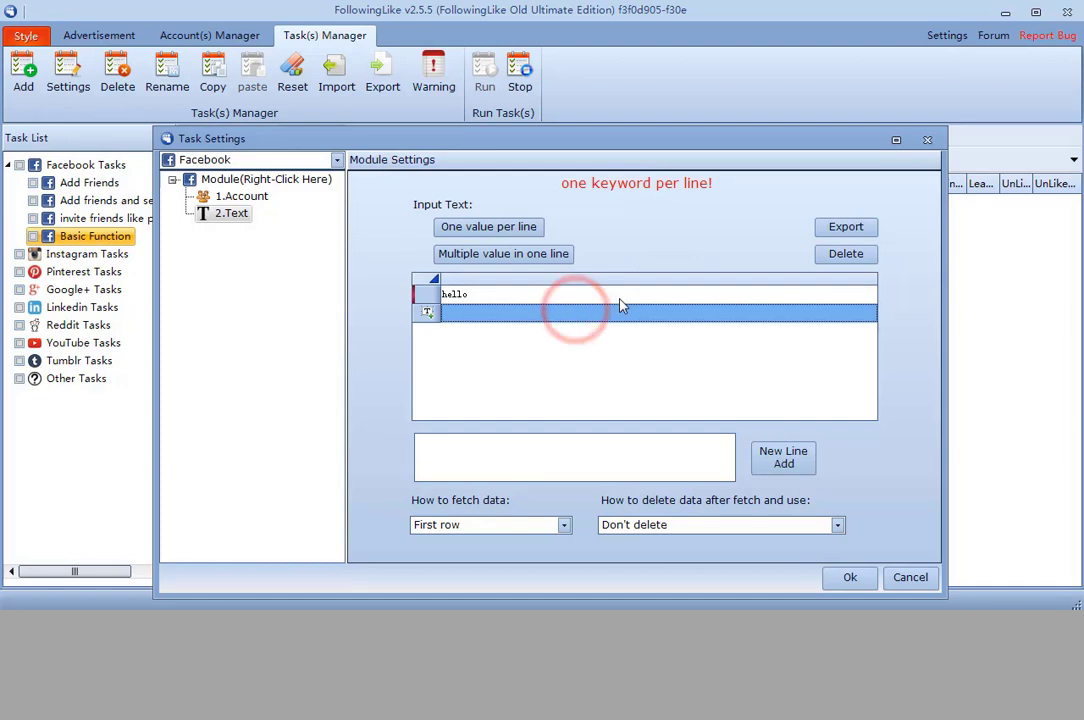
{"action": "left_click", "coordinate": [556, 459]}
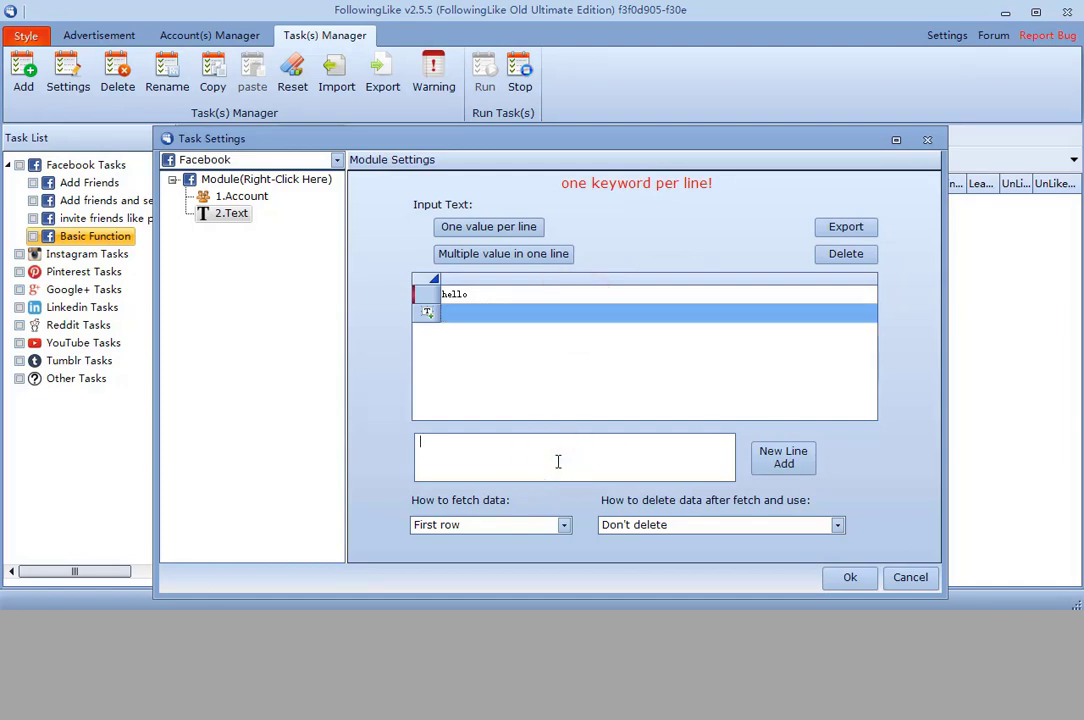
{"action": "type", "text": "Hello Please help us to improve FollowingLike. Thank you"}
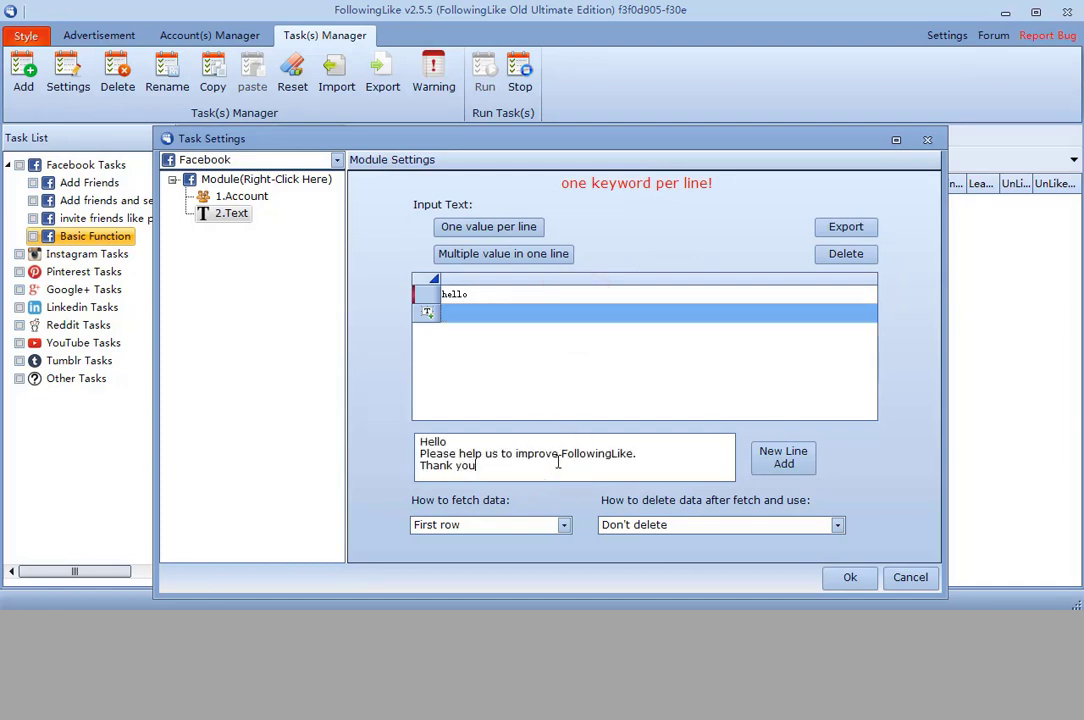
{"action": "left_click", "coordinate": [496, 465]}
{"action": "left_click", "coordinate": [786, 459]}
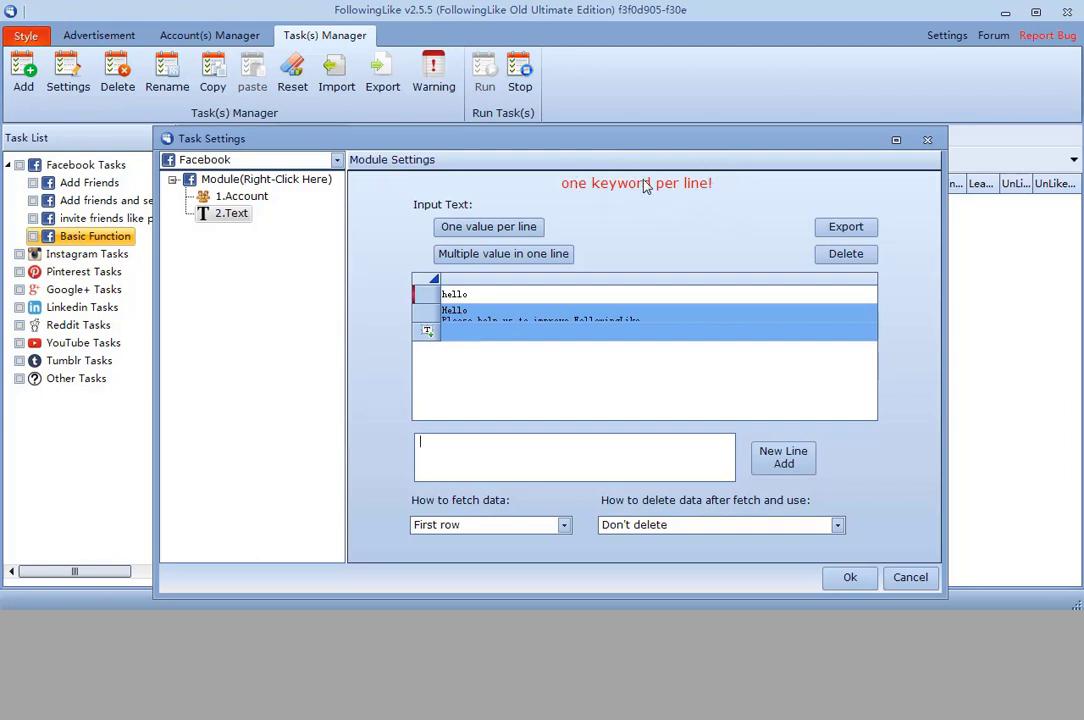
Open the 3.TimeText cycle period dropdown to review the Day cycle options
{"action": "left_click", "coordinate": [503, 295]}
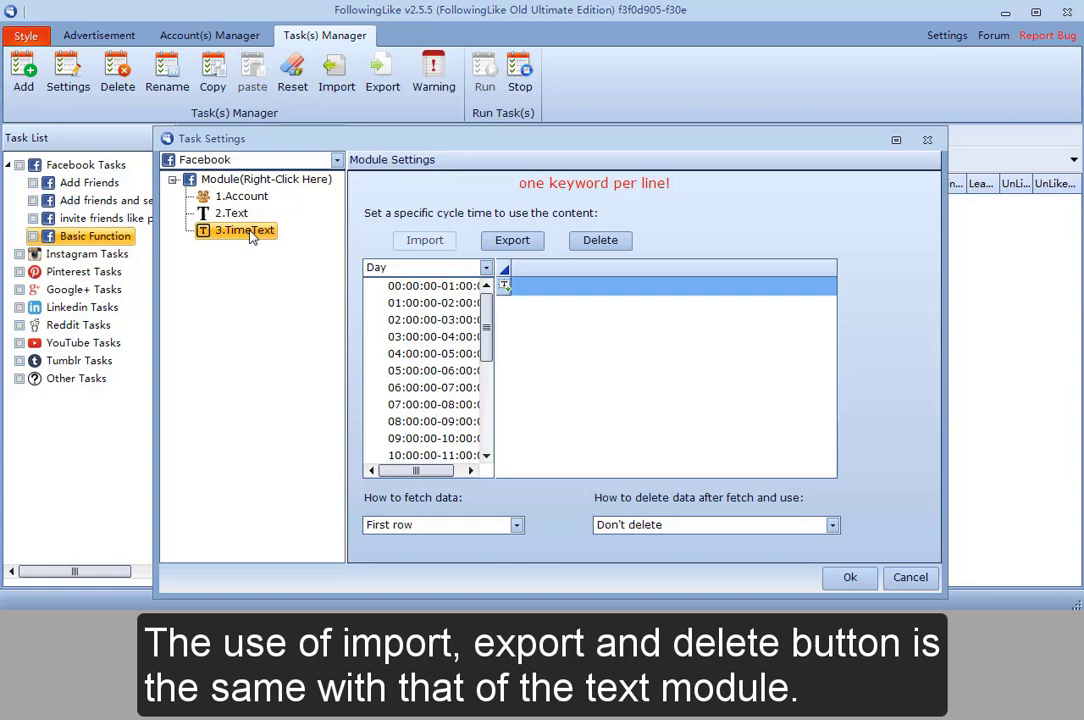
{"action": "key", "text": "alt+Down"}
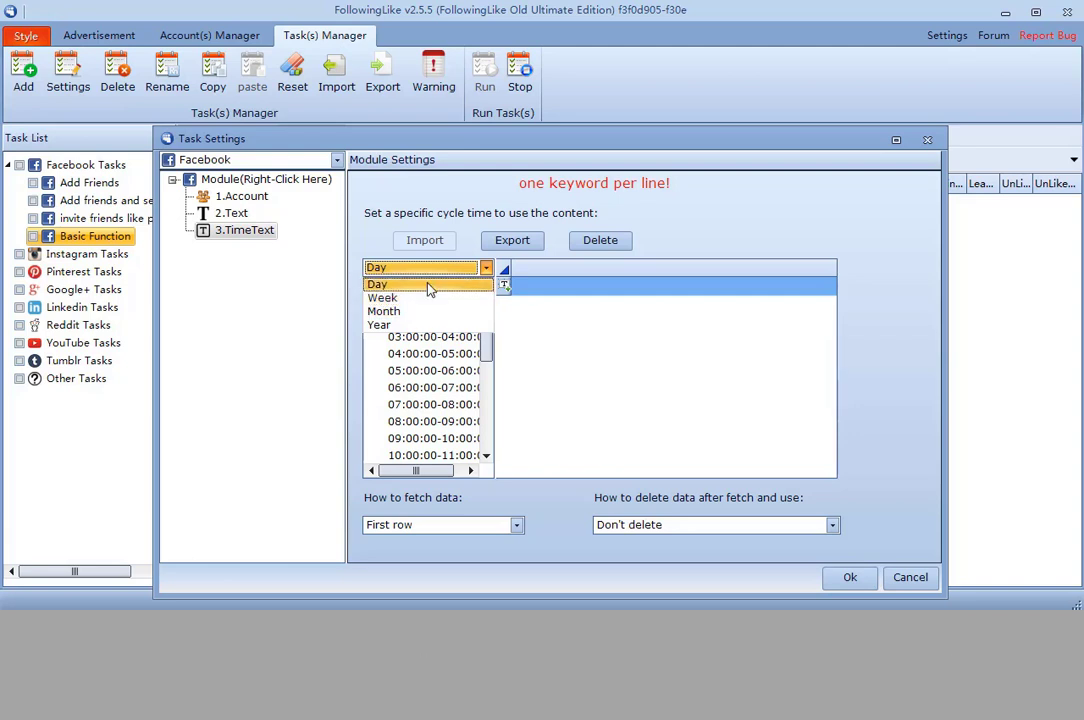
Keep the Day cycle and view the 07:00–08:00 slot's 'Good morning!' text
{"action": "left_click", "coordinate": [429, 285]}
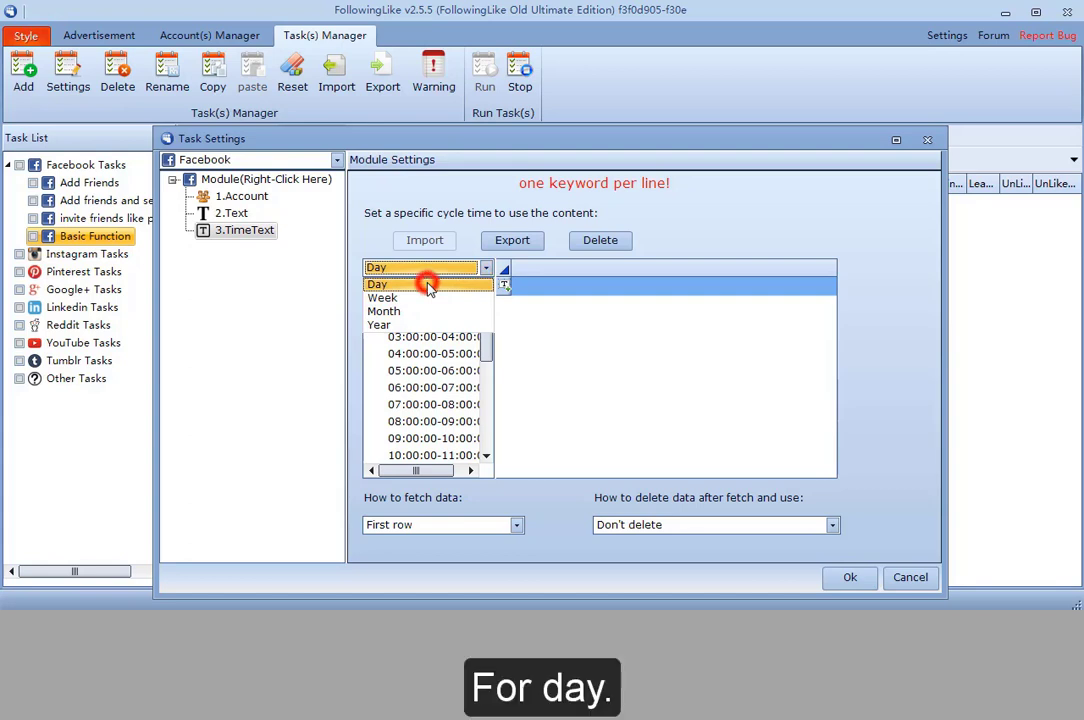
{"action": "left_click", "coordinate": [433, 406]}
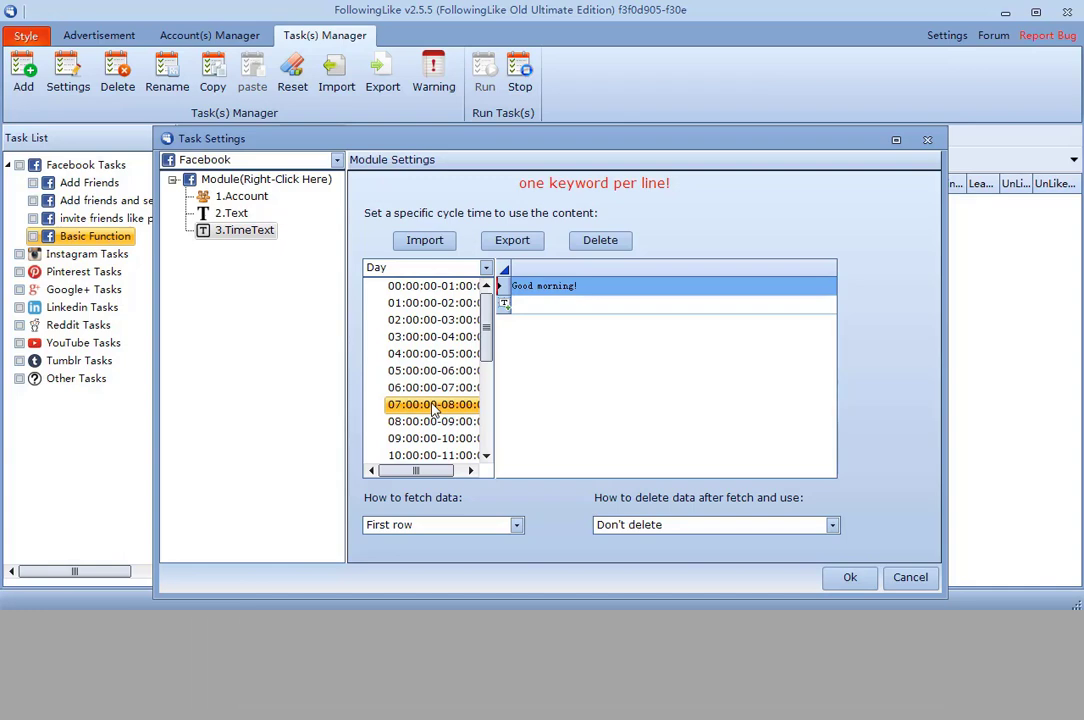
{"action": "left_click", "coordinate": [562, 285]}
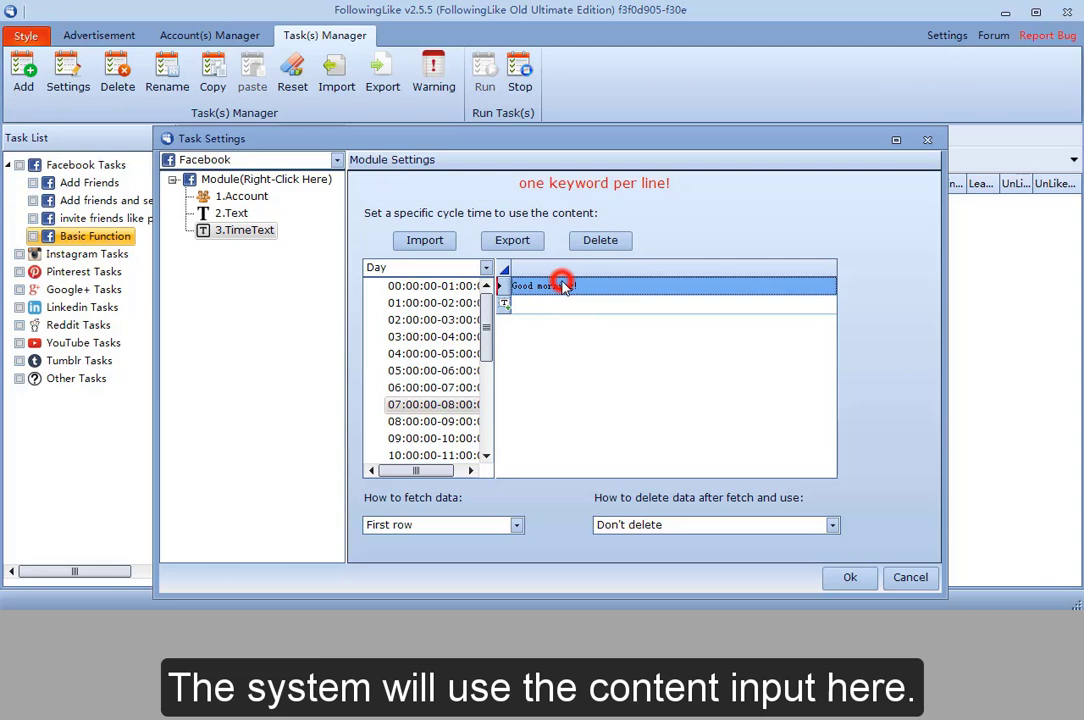
Switch the cycle to Week and give Monday the text 'Hello everyone, today is Monday!'
{"action": "left_click", "coordinate": [478, 268]}
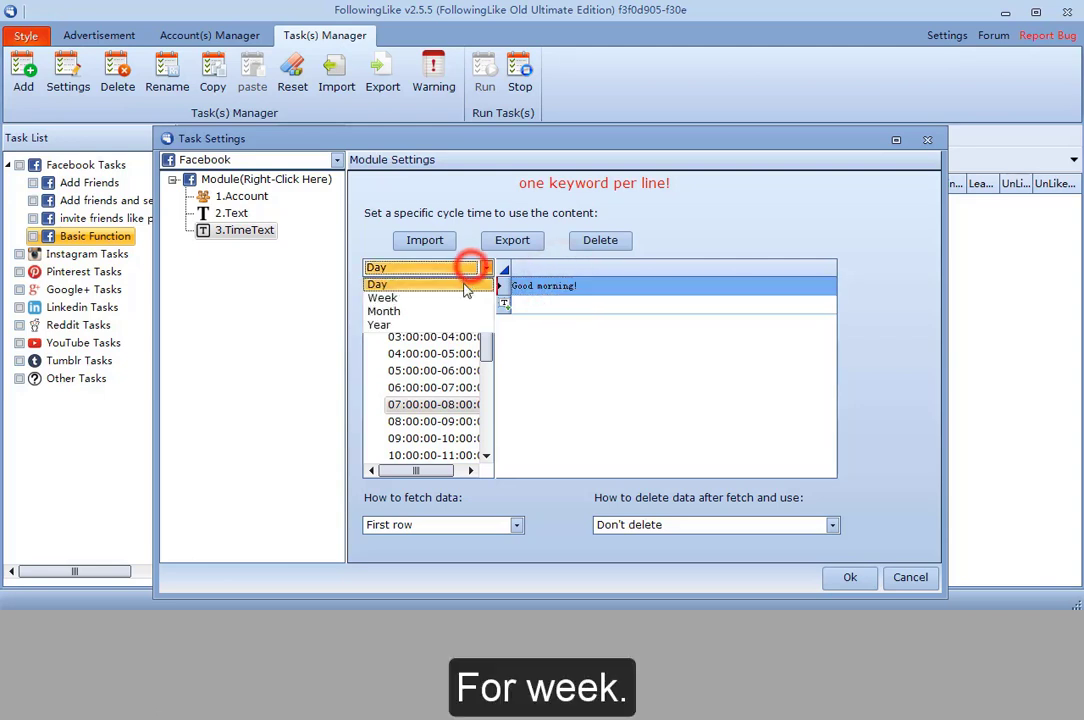
{"action": "left_click", "coordinate": [458, 298]}
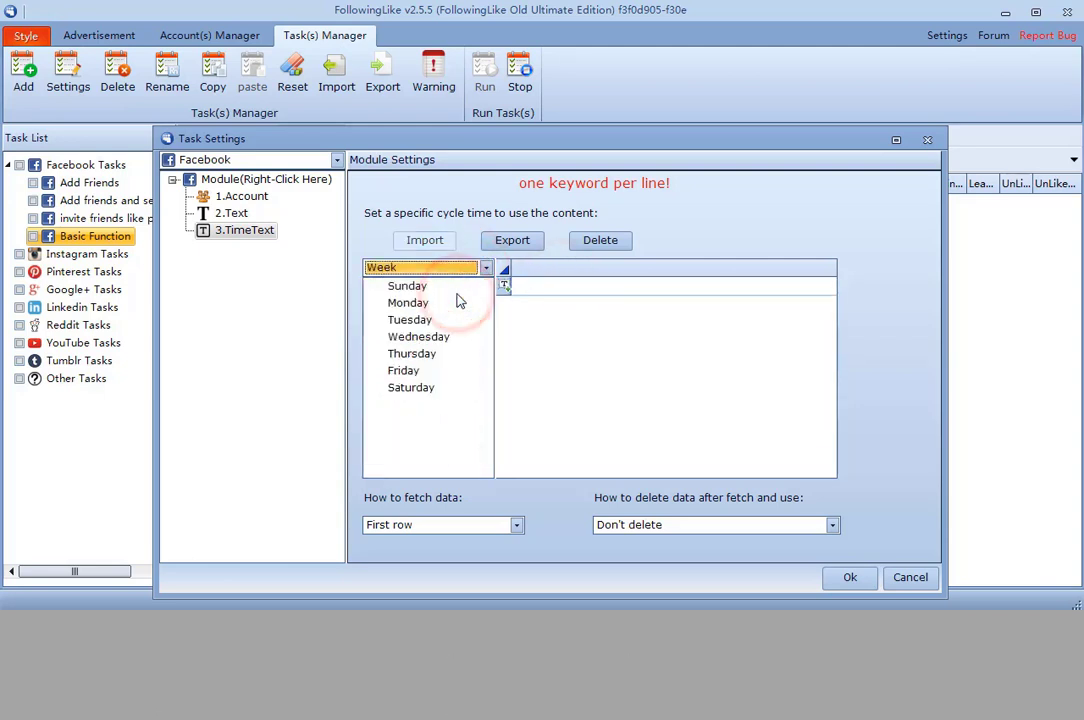
{"action": "left_click", "coordinate": [408, 302]}
{"action": "left_click", "coordinate": [540, 289]}
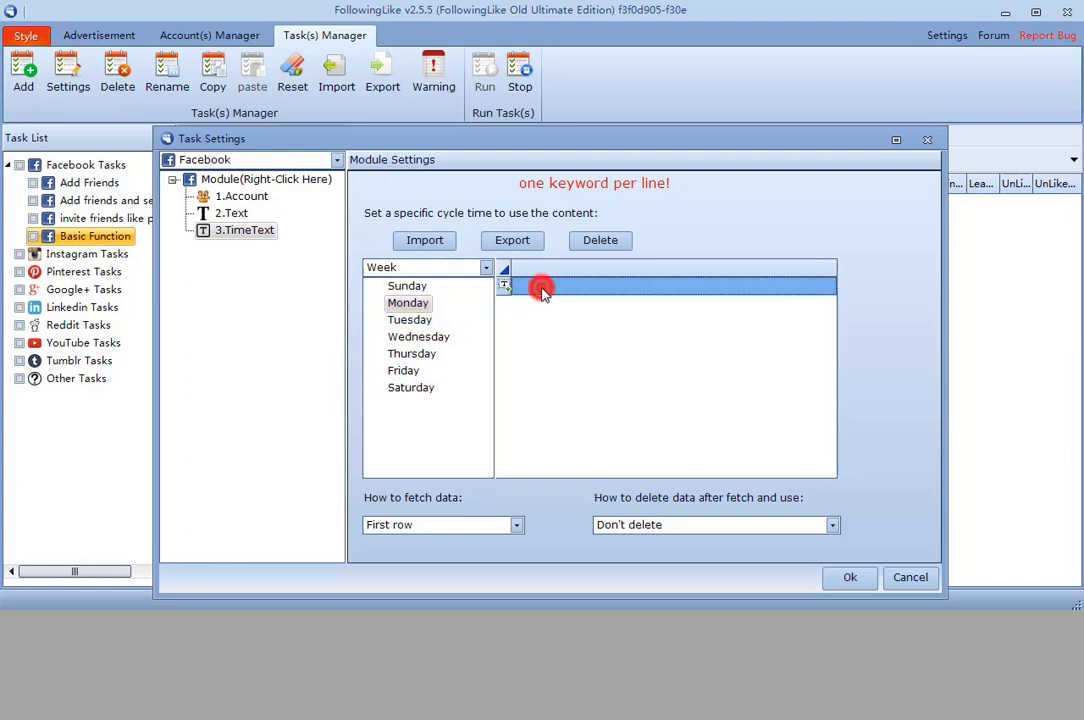
{"action": "left_click", "coordinate": [540, 289]}
{"action": "type", "text": "Hello everyone, today is Monday!"}
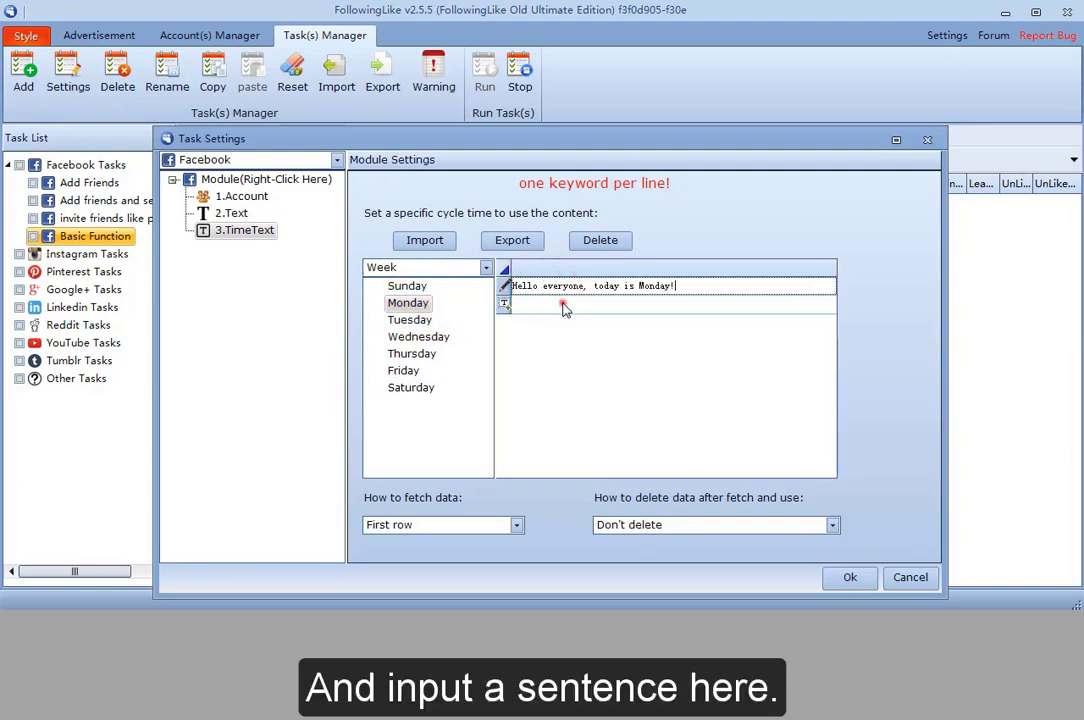
{"action": "left_click", "coordinate": [560, 305]}
{"action": "left_click", "coordinate": [406, 304]}
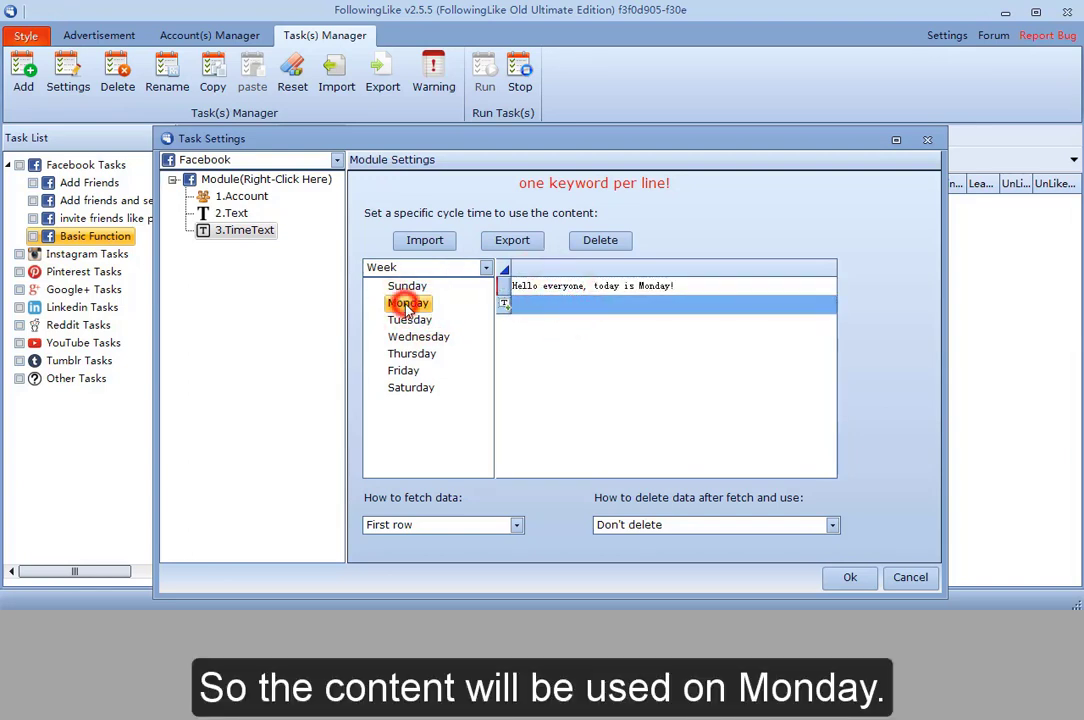
Change the cycle period to Month, then to Year
{"action": "left_click", "coordinate": [467, 266]}
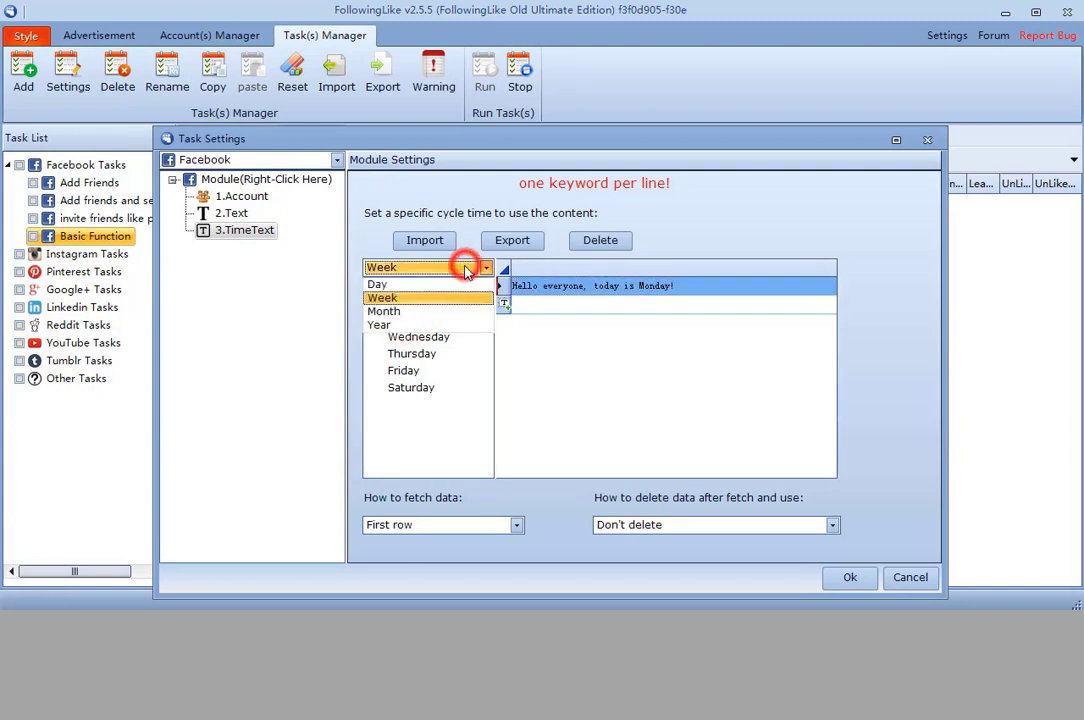
{"action": "left_click", "coordinate": [424, 312]}
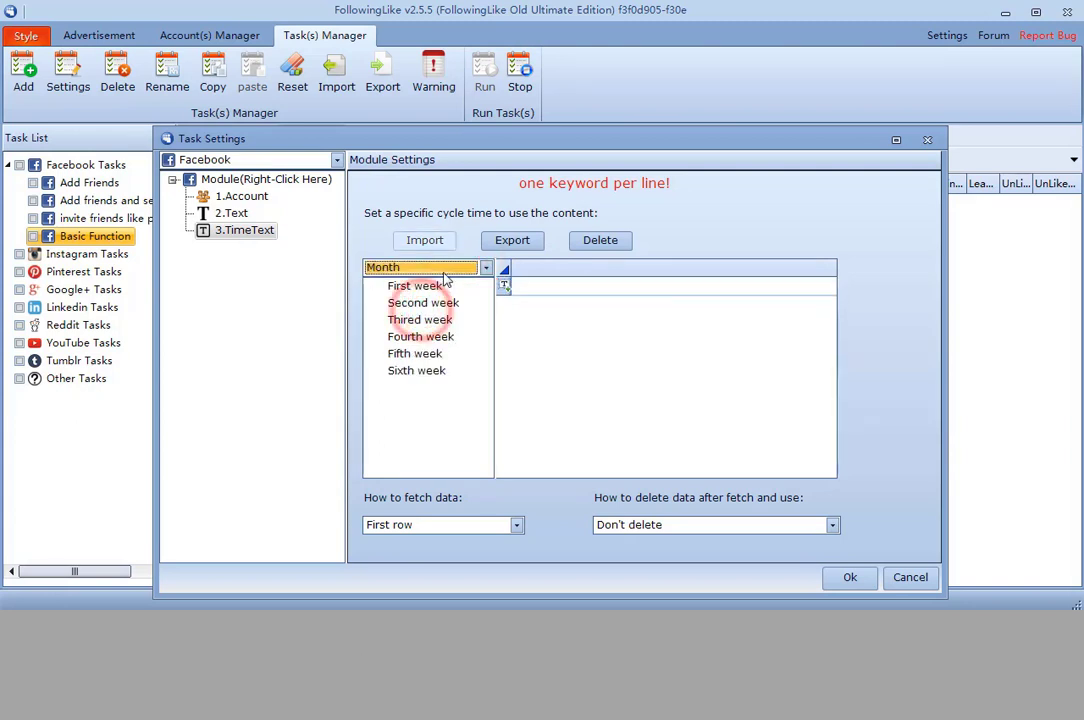
{"action": "left_click", "coordinate": [442, 267]}
{"action": "left_click", "coordinate": [426, 328]}
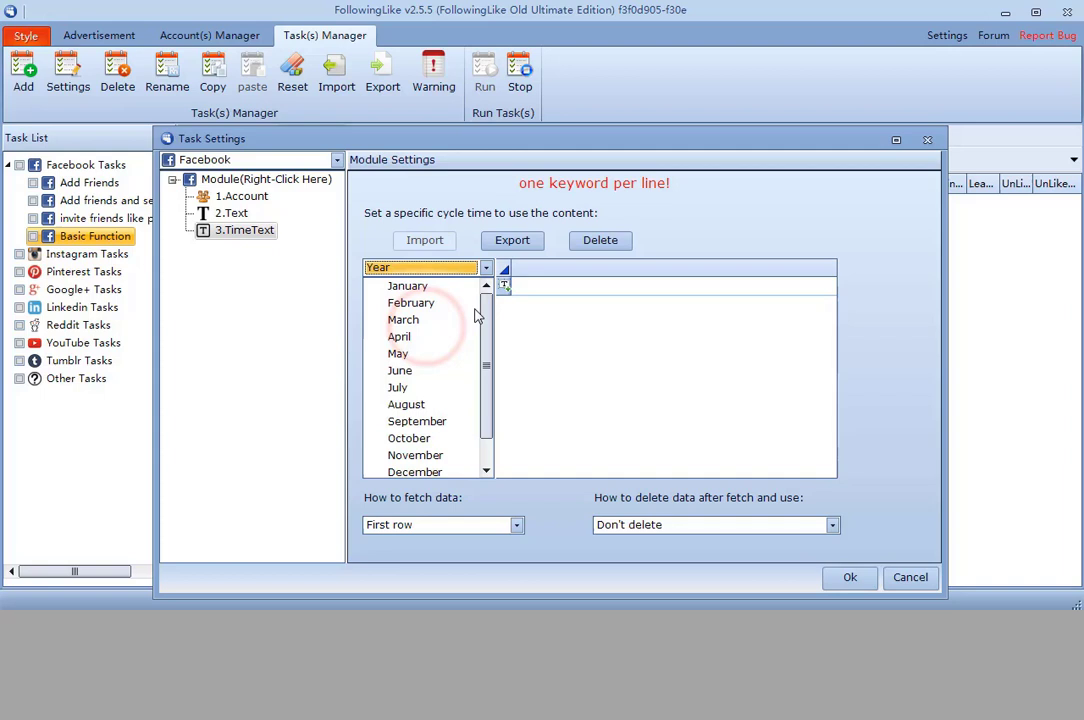
{"action": "scroll", "coordinate": [462, 369], "scroll_direction": "down", "scroll_amount": 1}
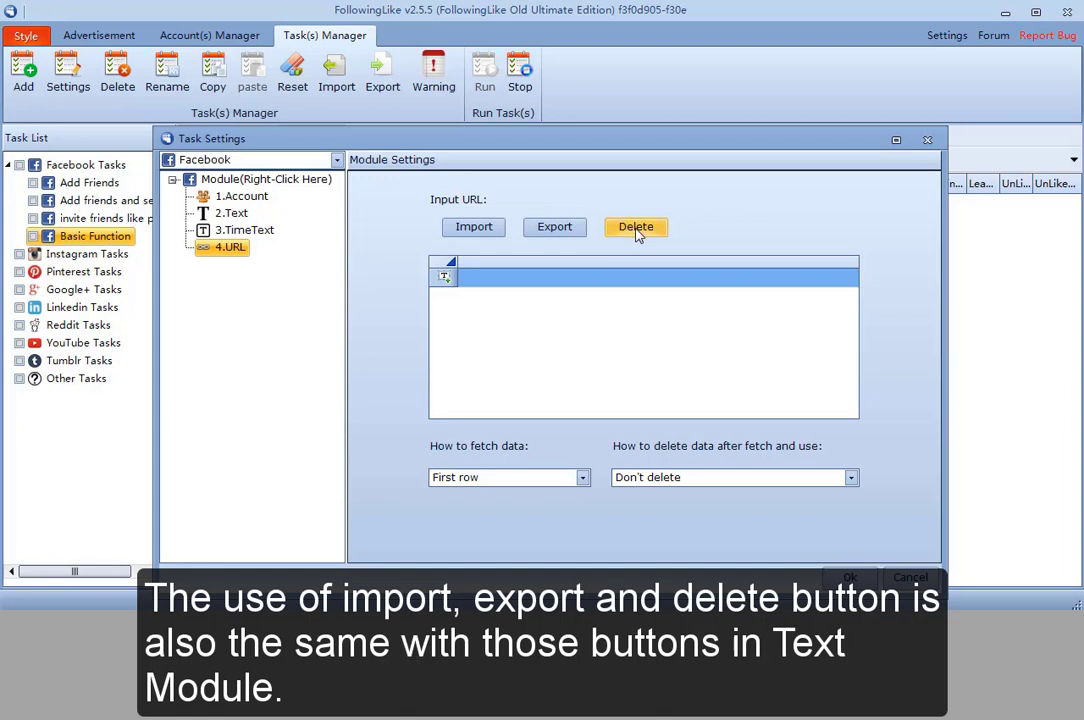
{"action": "type", "text": "https://www.facebook.com/"}
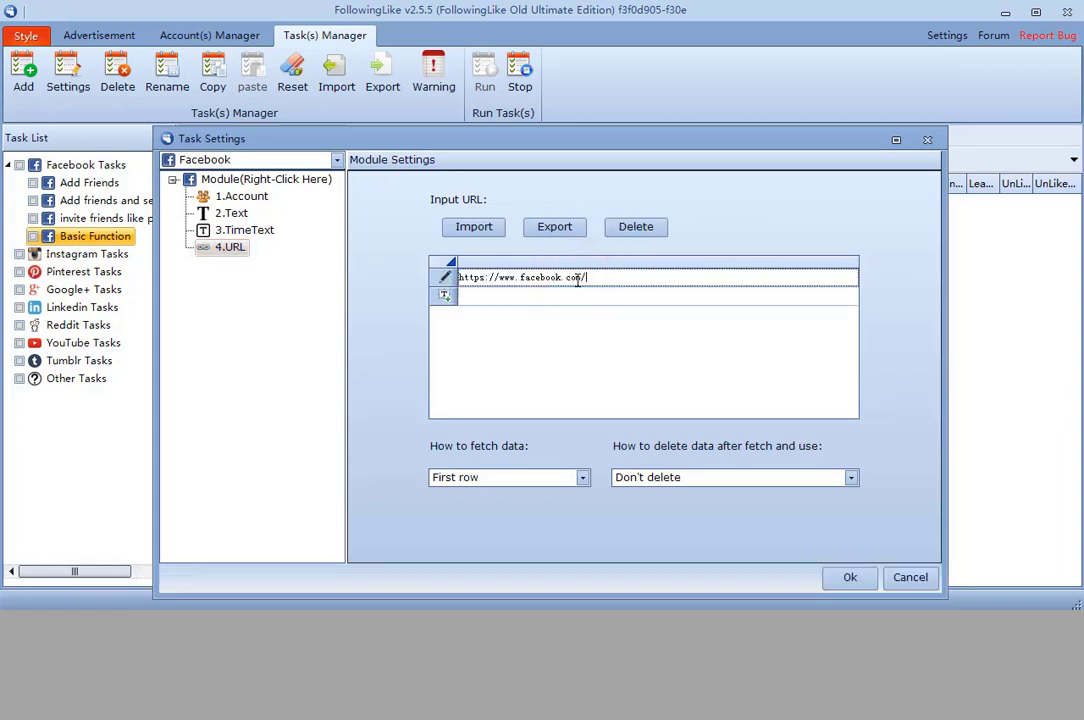
{"action": "left_click", "coordinate": [520, 296]}
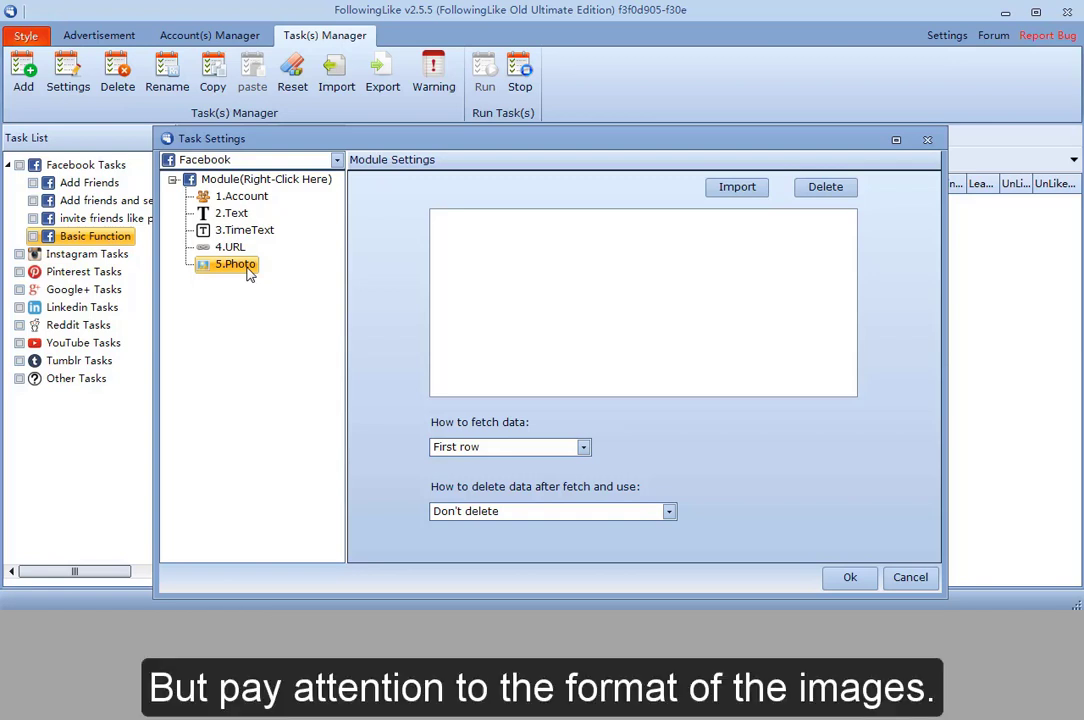
Import the first four images from the image folder, starting with 10.jpg
{"action": "left_click", "coordinate": [738, 188]}
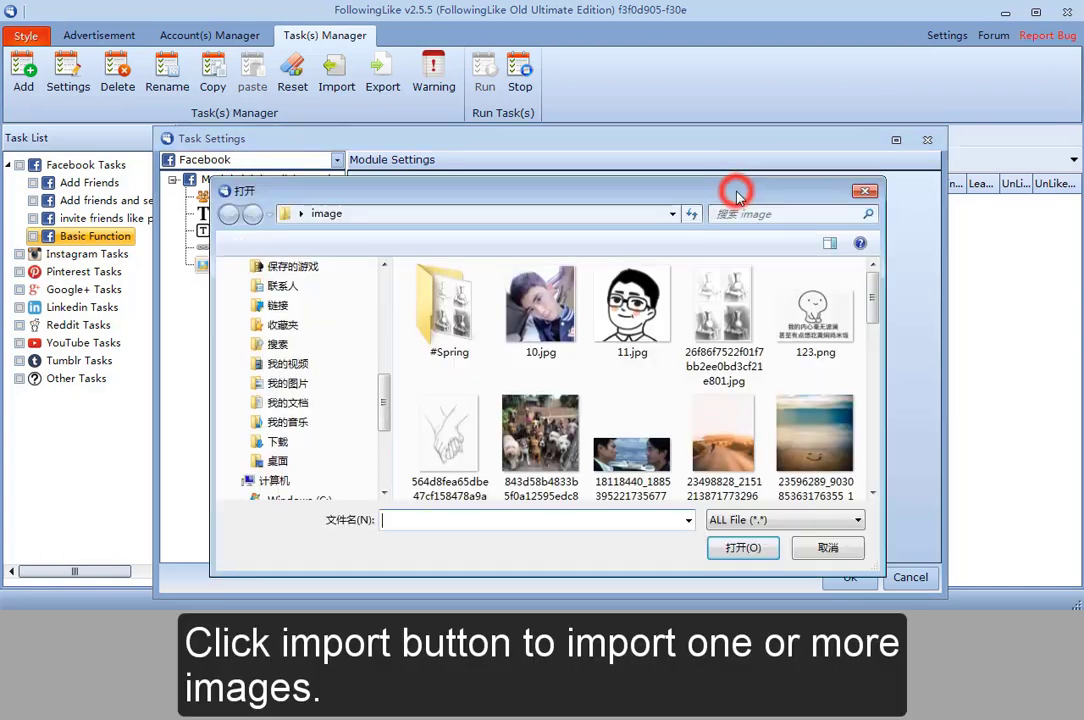
{"action": "left_click", "coordinate": [553, 308]}
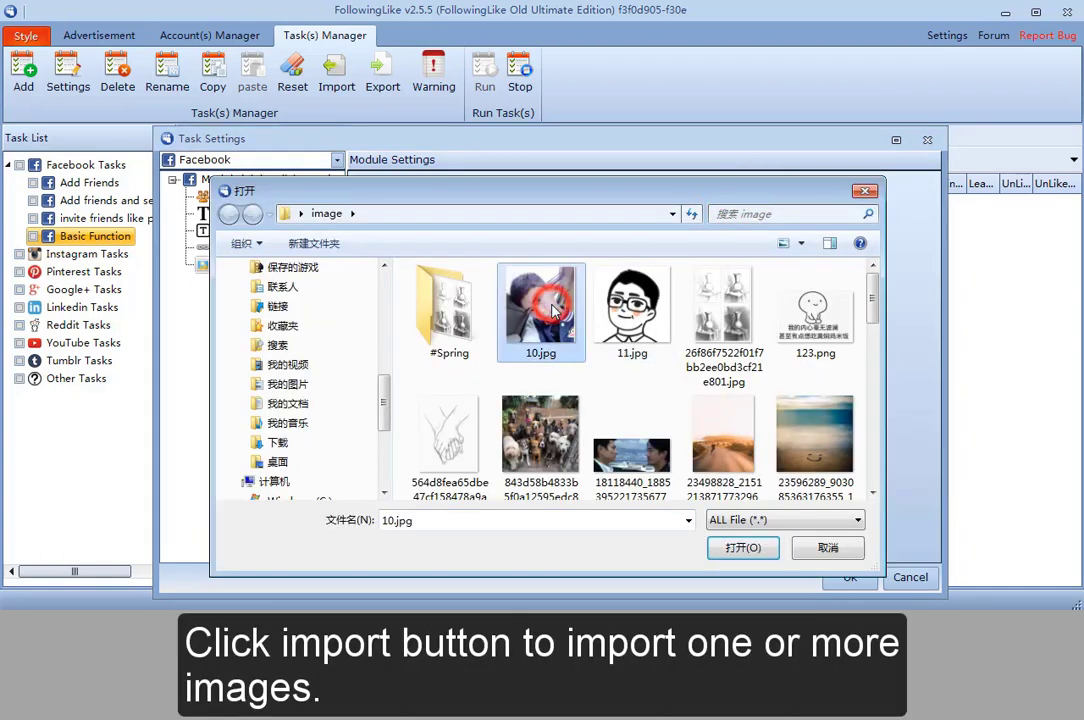
{"action": "left_click_drag", "start_coordinate": [545, 363], "coordinate": [800, 318]}
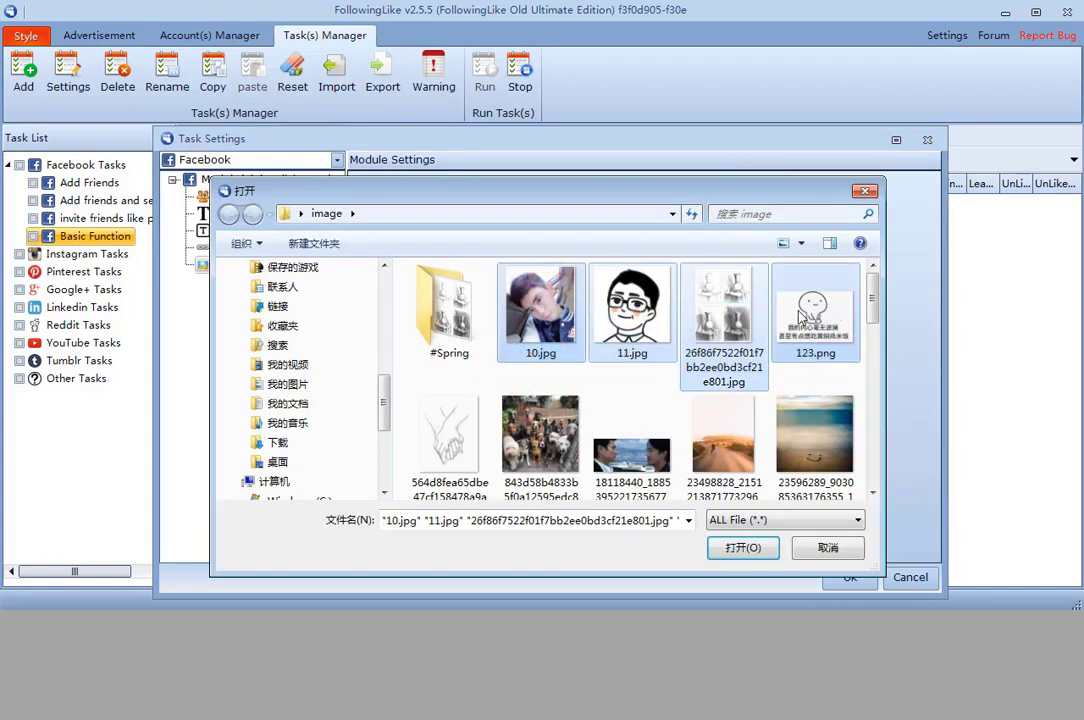
{"action": "left_click", "coordinate": [740, 547]}
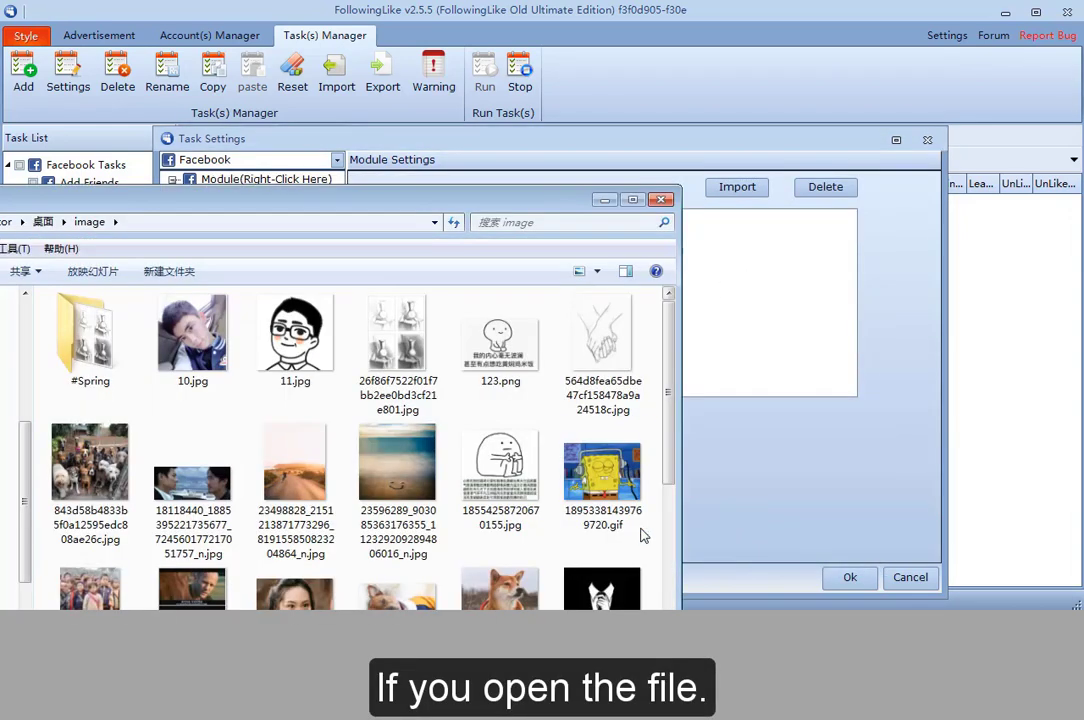
Drag six more images from Explorer into the Photo list
{"action": "left_click_drag", "start_coordinate": [273, 410], "coordinate": [624, 508]}
{"action": "left_click_drag", "start_coordinate": [366, 462], "coordinate": [430, 305]}
{"action": "left_click", "coordinate": [724, 308]}
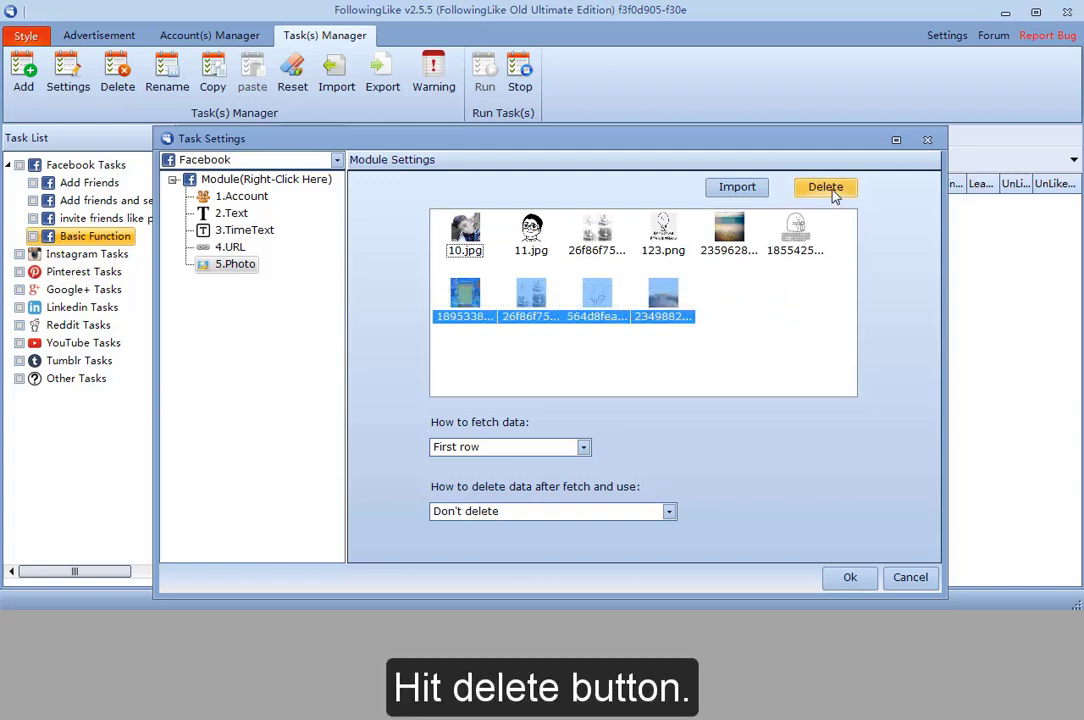
Delete the four selected photos so six remain, with 'How to delete data' left at Don't delete
{"action": "left_click", "coordinate": [833, 192]}
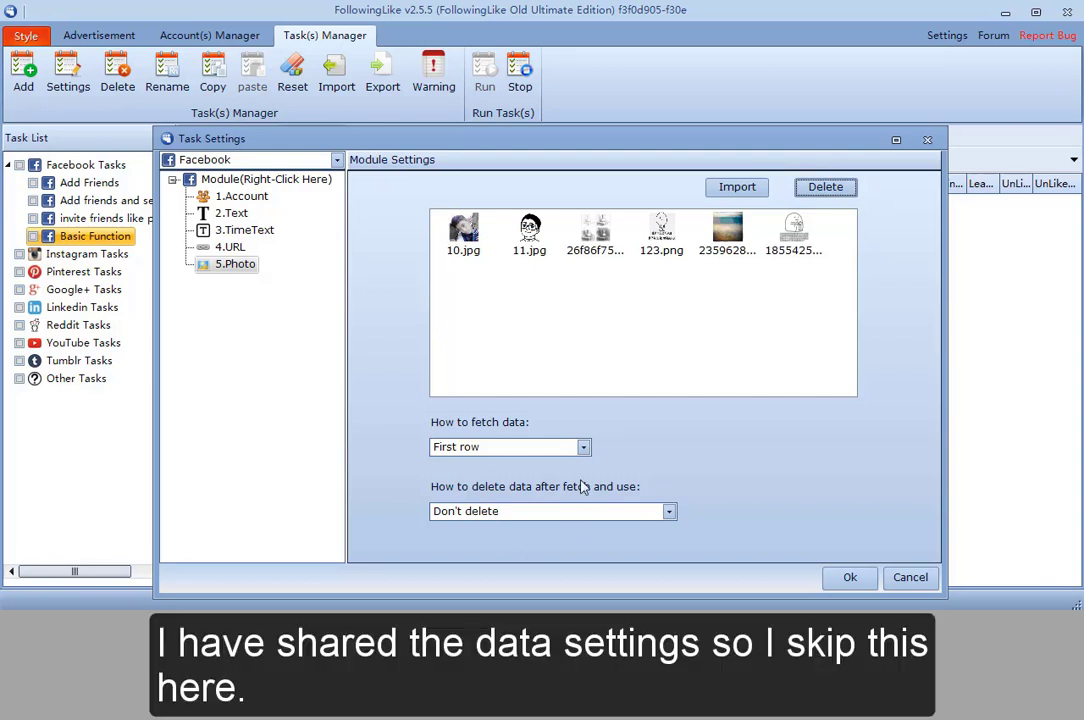
{"action": "left_click", "coordinate": [497, 445]}
{"action": "left_click", "coordinate": [576, 513]}
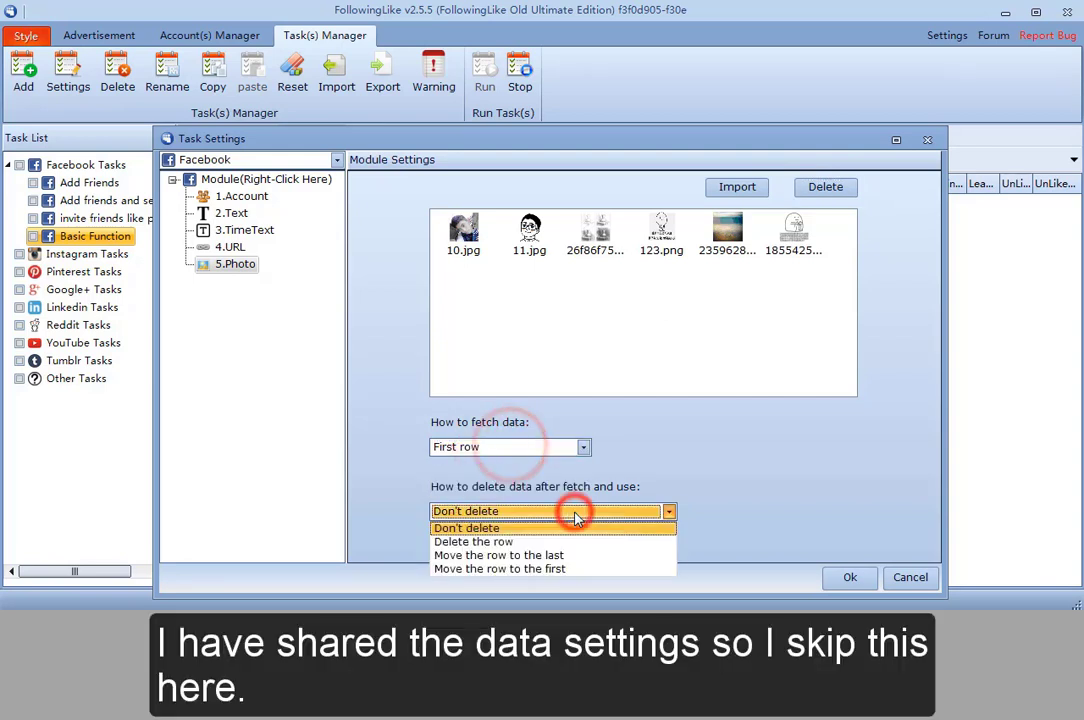
{"action": "left_click", "coordinate": [576, 514]}
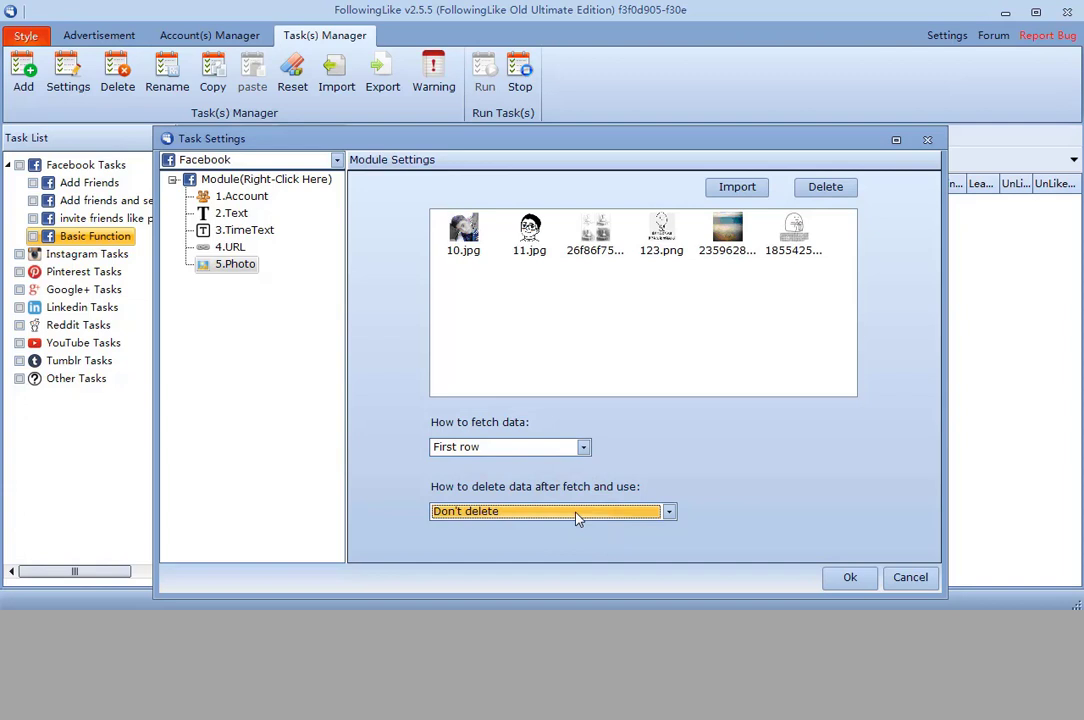